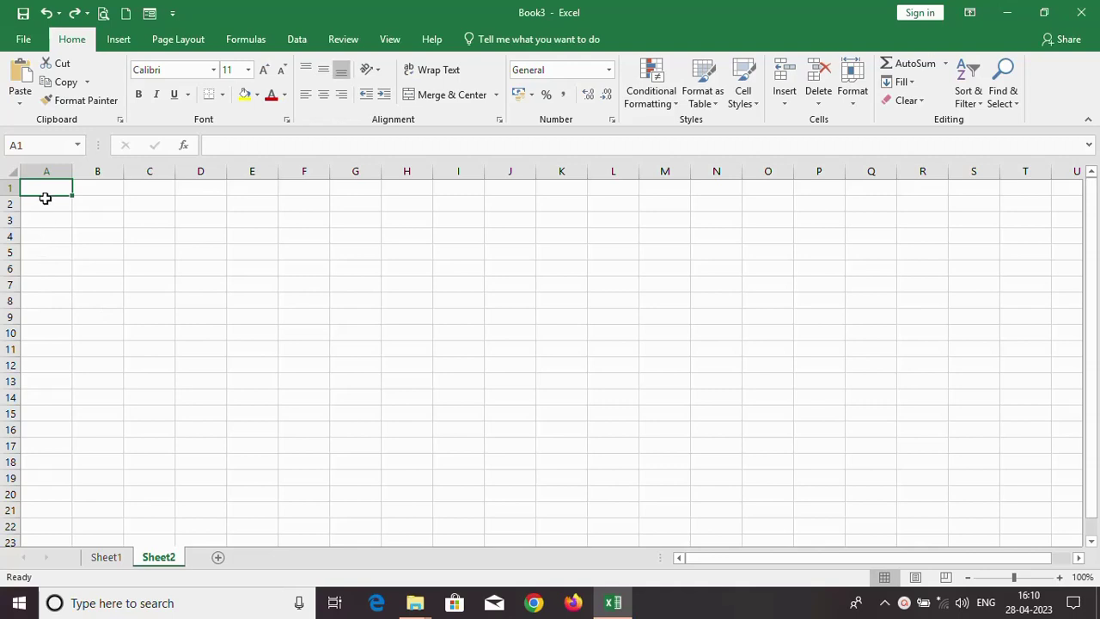
Step: Enter 1 in A1 and 2 in A2, and extend the number series down to A20 with AutoFill
{"action": "type", "text": "1"}
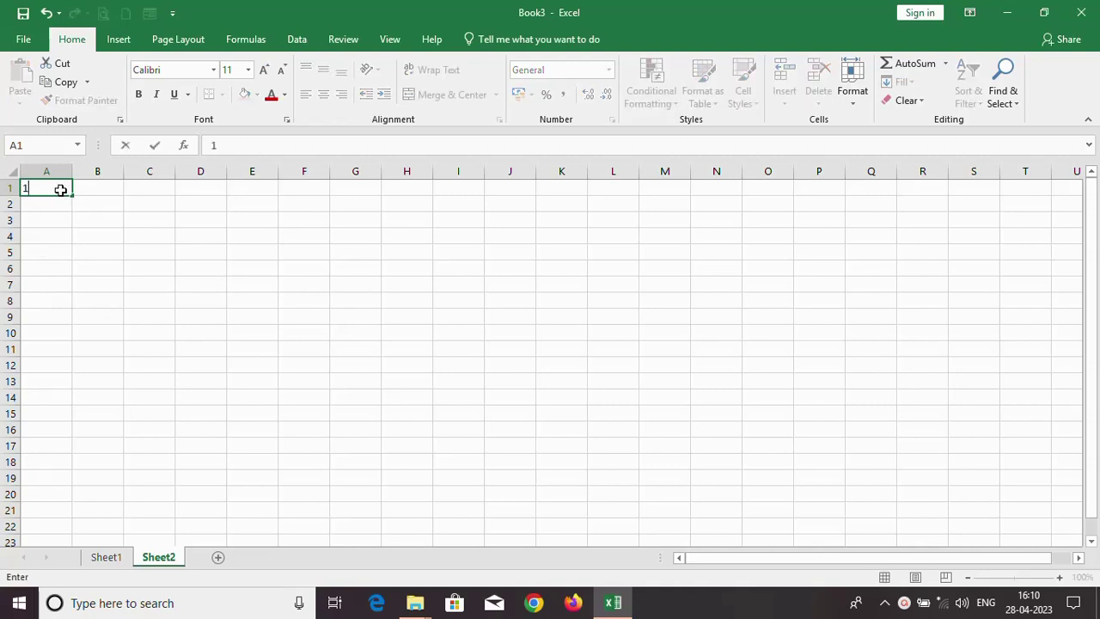
{"action": "key", "text": "Return"}
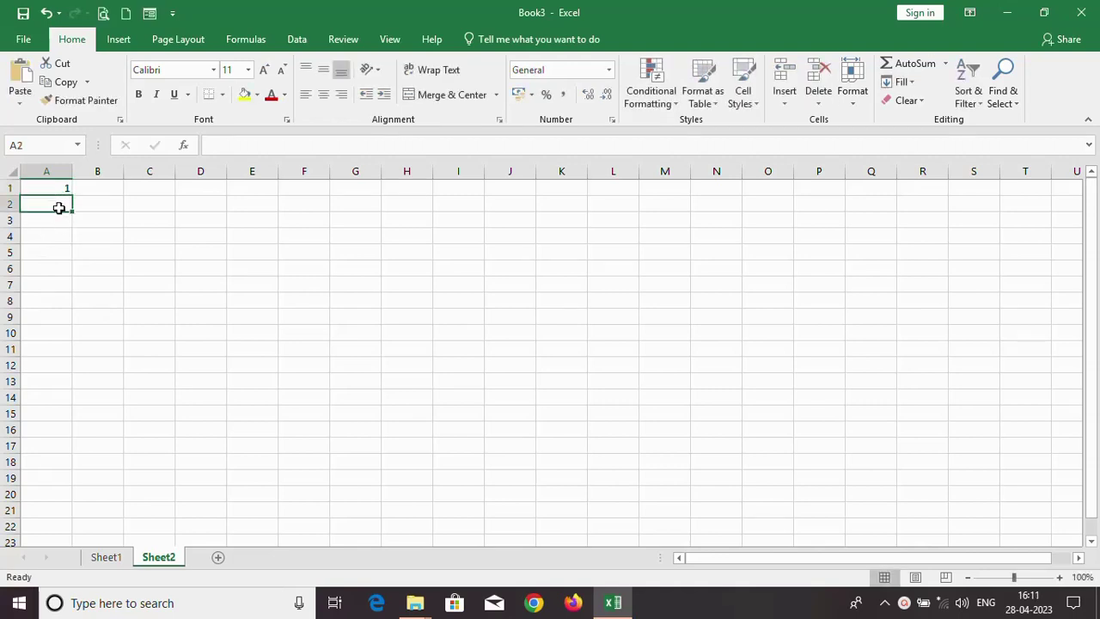
{"action": "type", "text": "2"}
{"action": "left_click", "coordinate": [67, 249]}
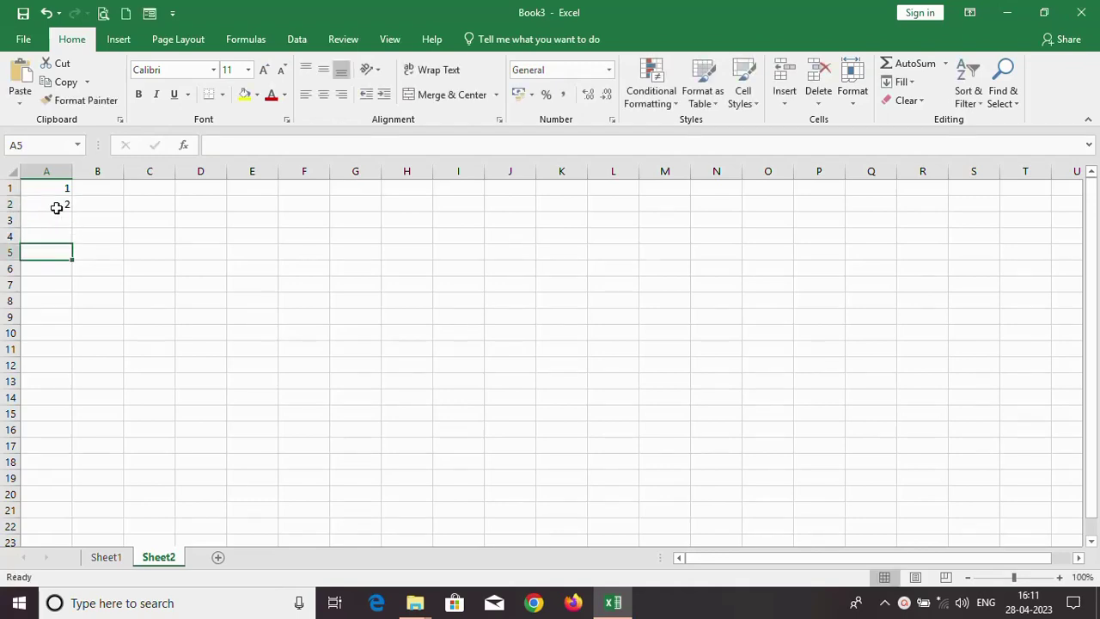
{"action": "left_click", "coordinate": [58, 194]}
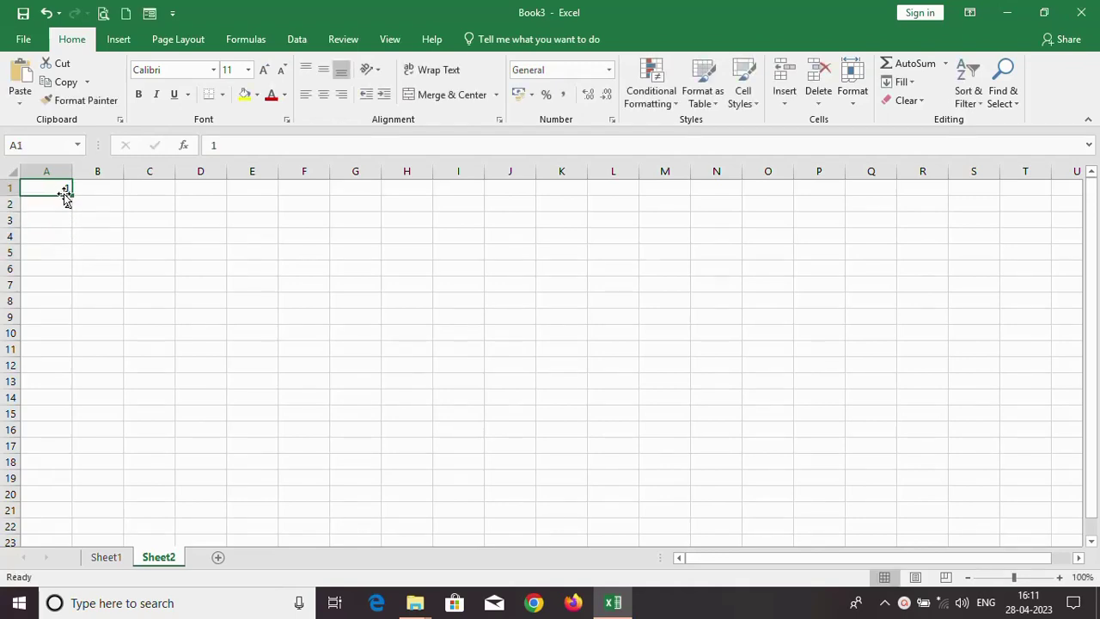
{"action": "left_click_drag", "start_coordinate": [35, 188], "coordinate": [39, 201]}
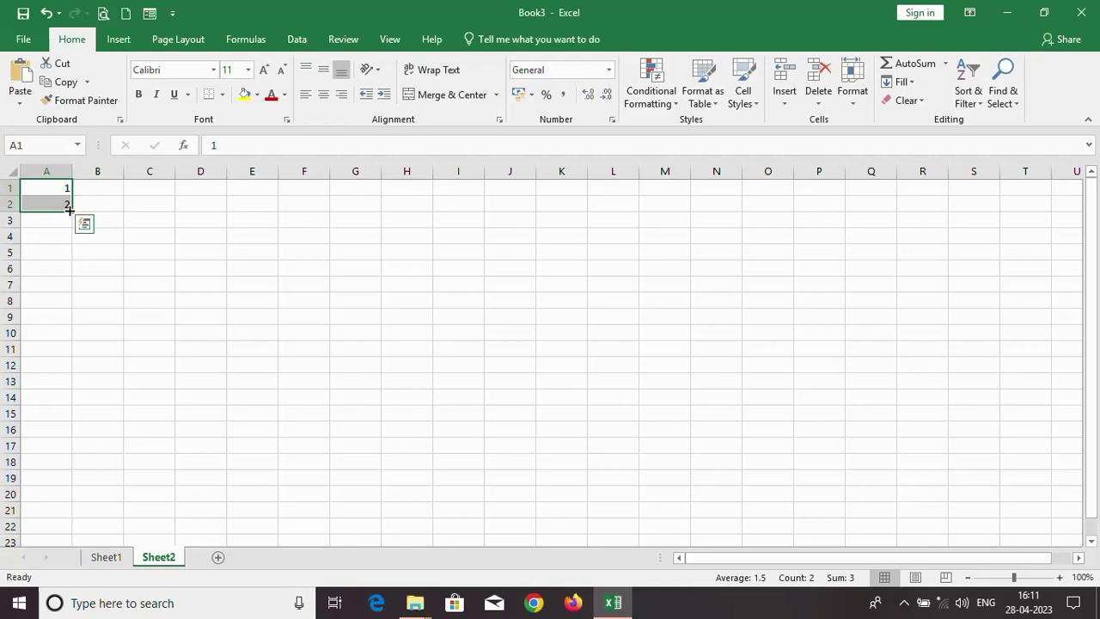
{"action": "left_click_drag", "start_coordinate": [69, 208], "coordinate": [75, 496]}
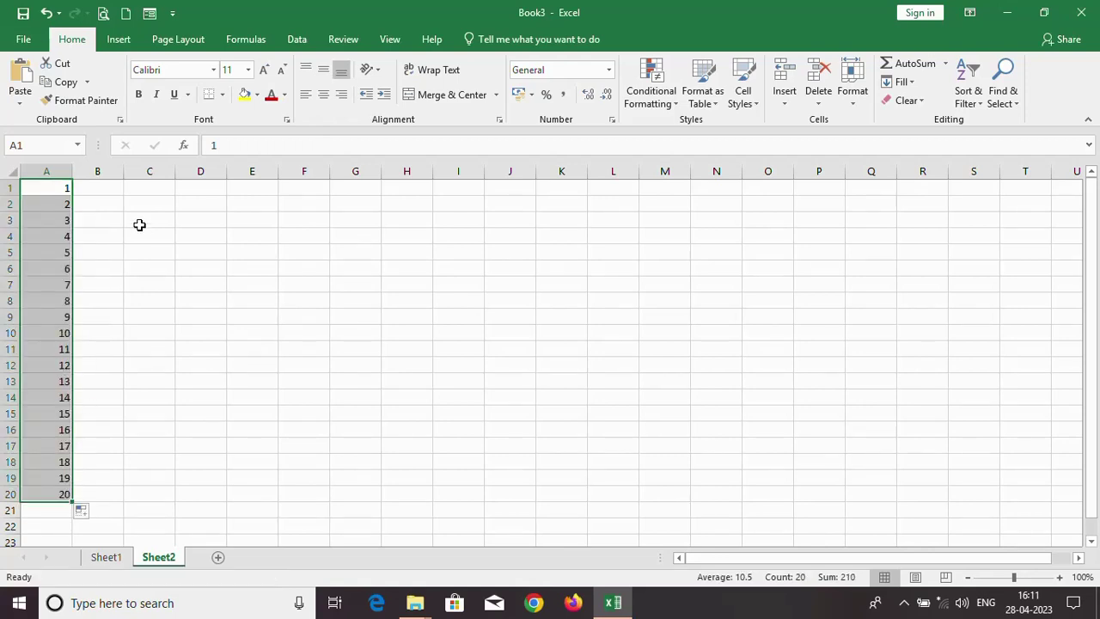
{"action": "left_click", "coordinate": [181, 361]}
Step: AutoFill C1:C12 with the full month names starting from january, and autofit the width of column C
{"action": "left_click", "coordinate": [137, 186]}
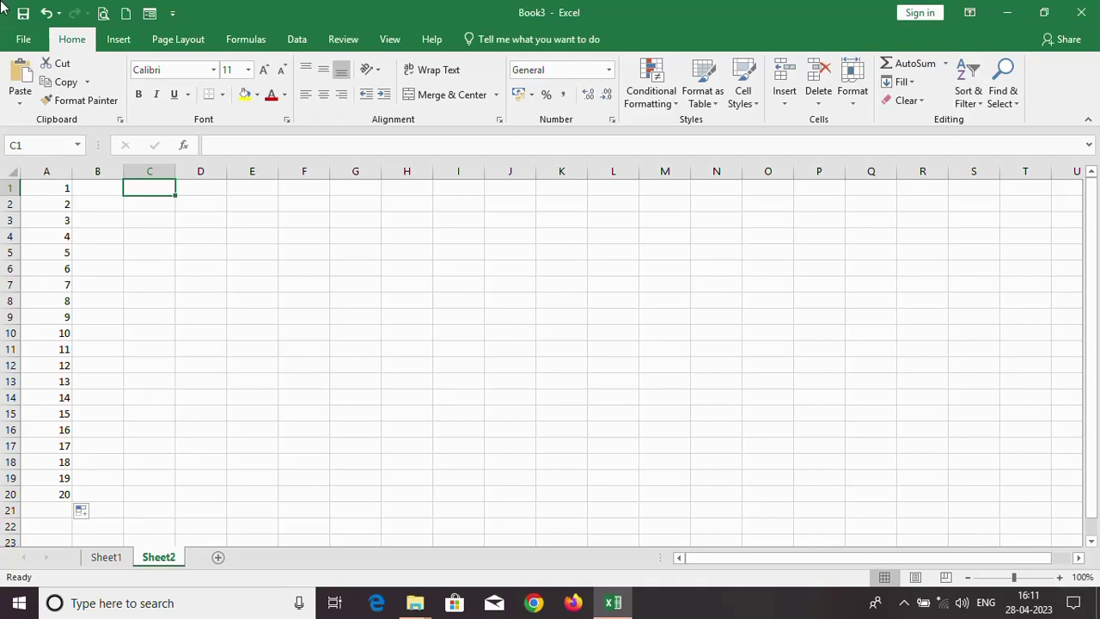
{"action": "type", "text": "ja"}
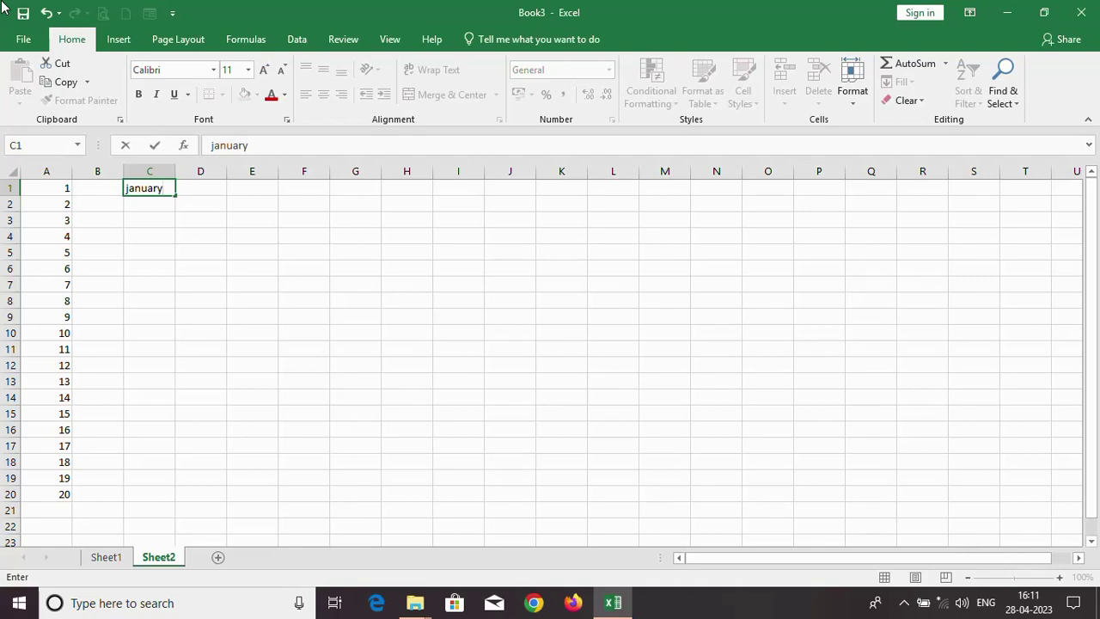
{"action": "type", "text": "nuary"}
{"action": "left_click", "coordinate": [269, 315]}
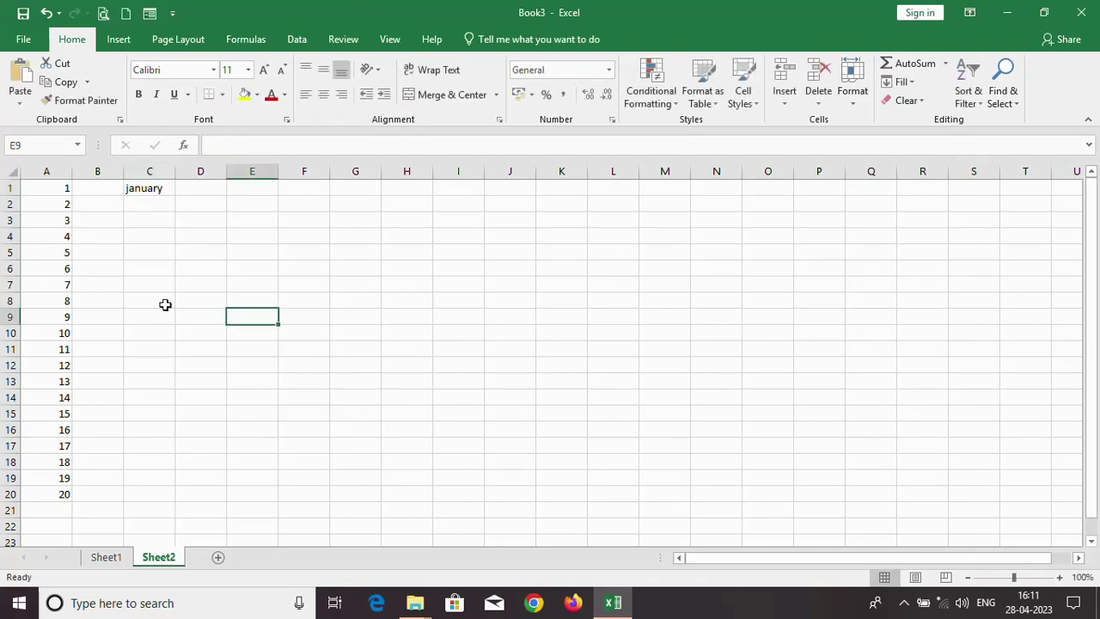
{"action": "left_click", "coordinate": [148, 190]}
{"action": "left_click_drag", "start_coordinate": [174, 196], "coordinate": [180, 376]}
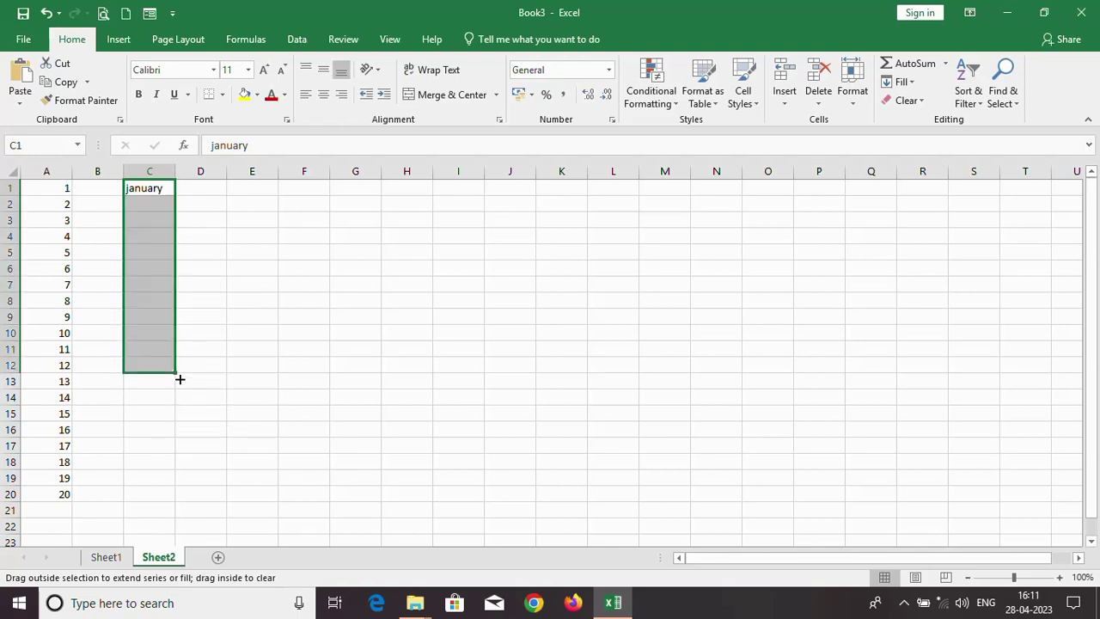
{"action": "double_click", "coordinate": [175, 172]}
{"action": "left_click", "coordinate": [213, 362]}
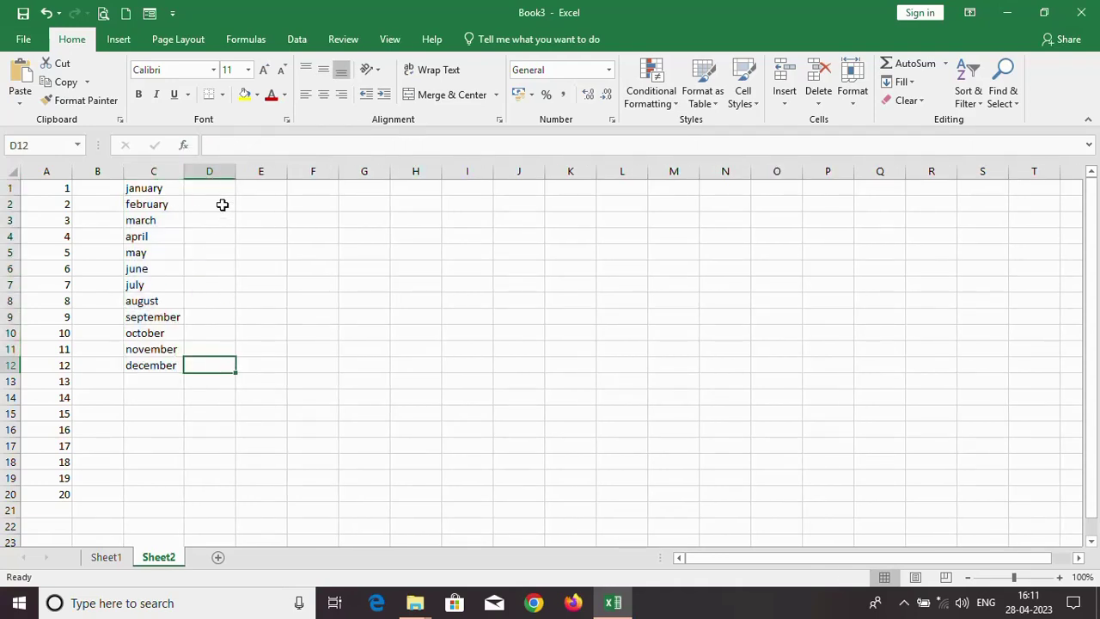
Step: AutoFill E1:E7 with the weekday names starting from Sunday, and autofit the width of column E
{"action": "left_click", "coordinate": [252, 186]}
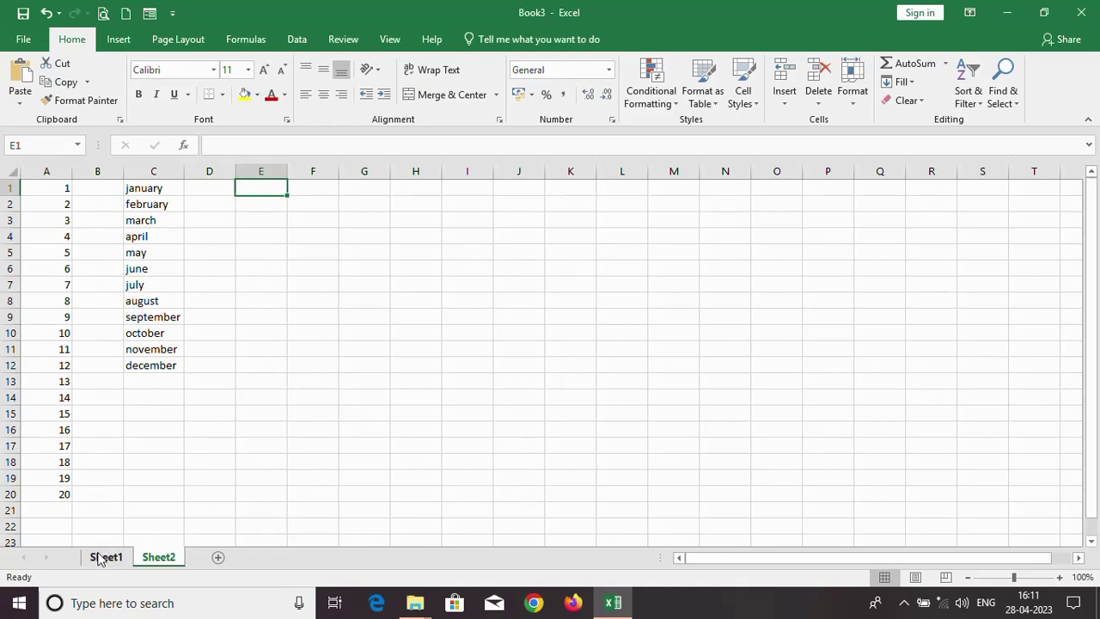
{"action": "type", "text": "sunda"}
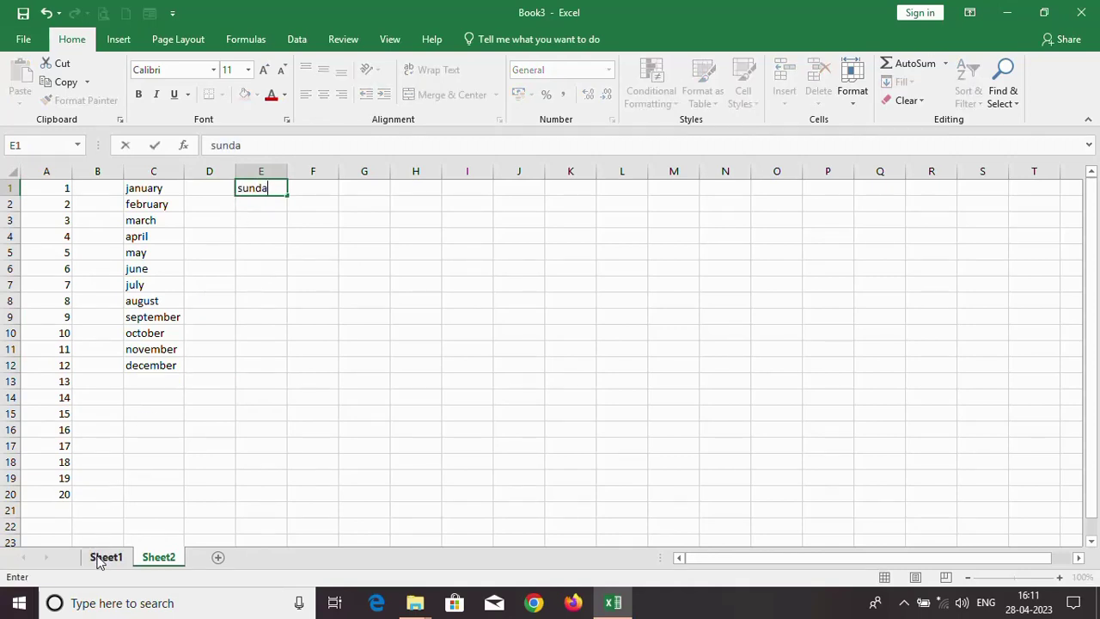
{"action": "type", "text": "y"}
{"action": "left_click", "coordinate": [324, 290]}
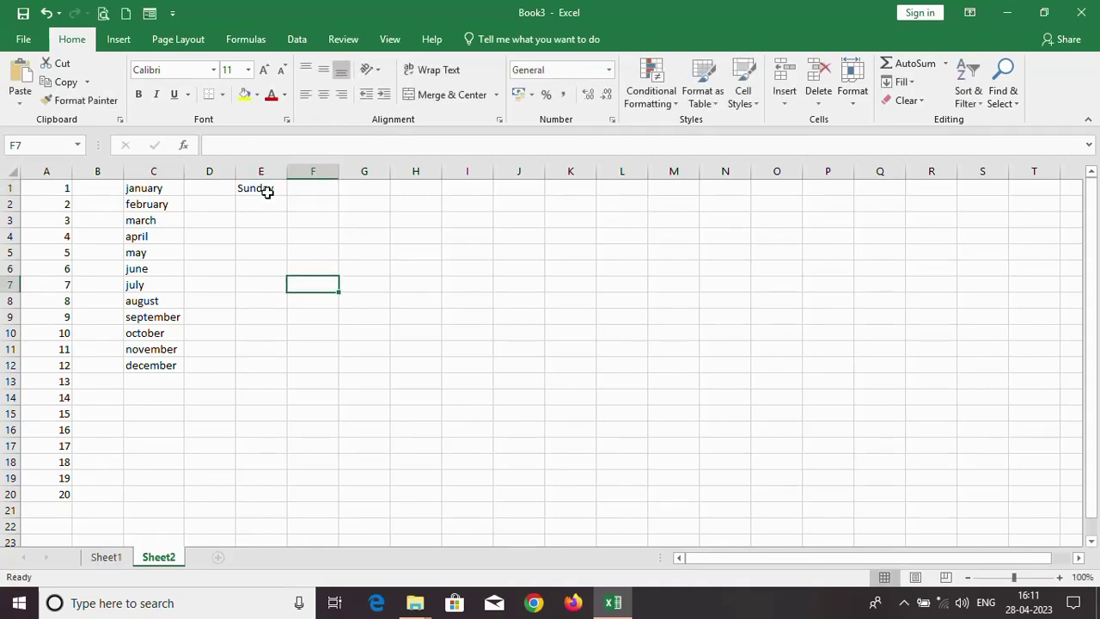
{"action": "left_click", "coordinate": [265, 190]}
{"action": "left_click_drag", "start_coordinate": [285, 195], "coordinate": [292, 293]}
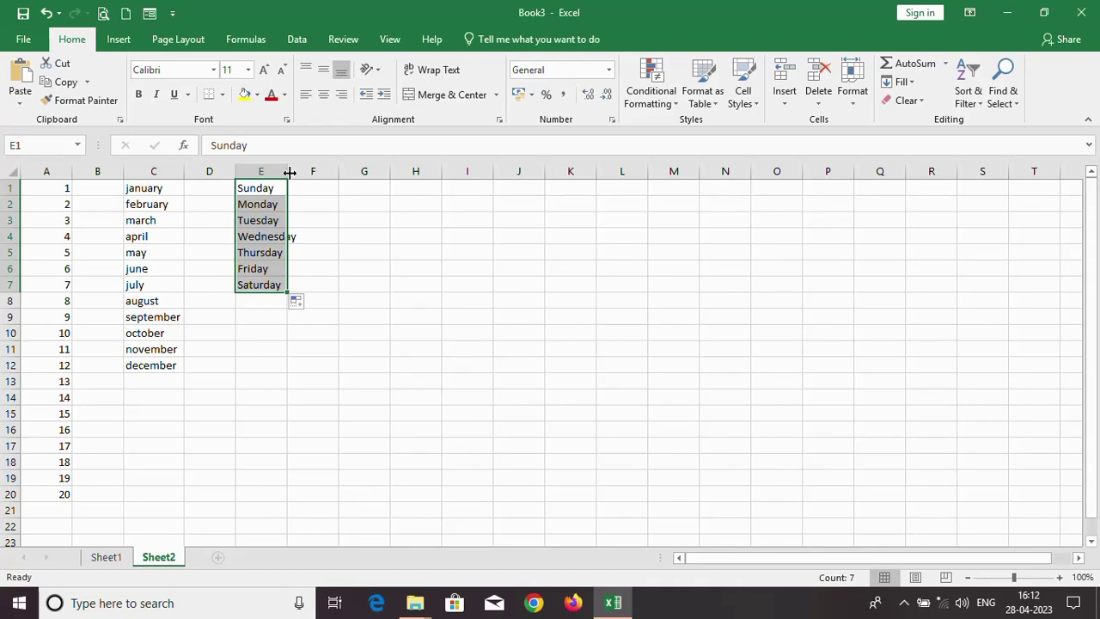
{"action": "double_click", "coordinate": [287, 172]}
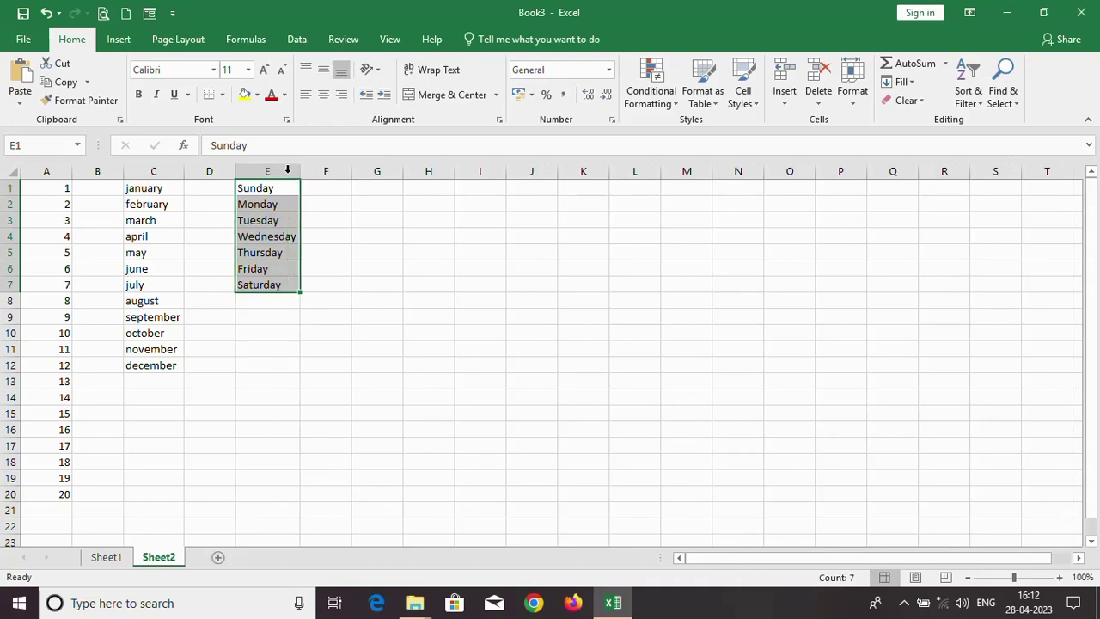
Step: Enter jan in G1 and AutoFill the abbreviated month names down to G12
{"action": "left_click", "coordinate": [363, 189]}
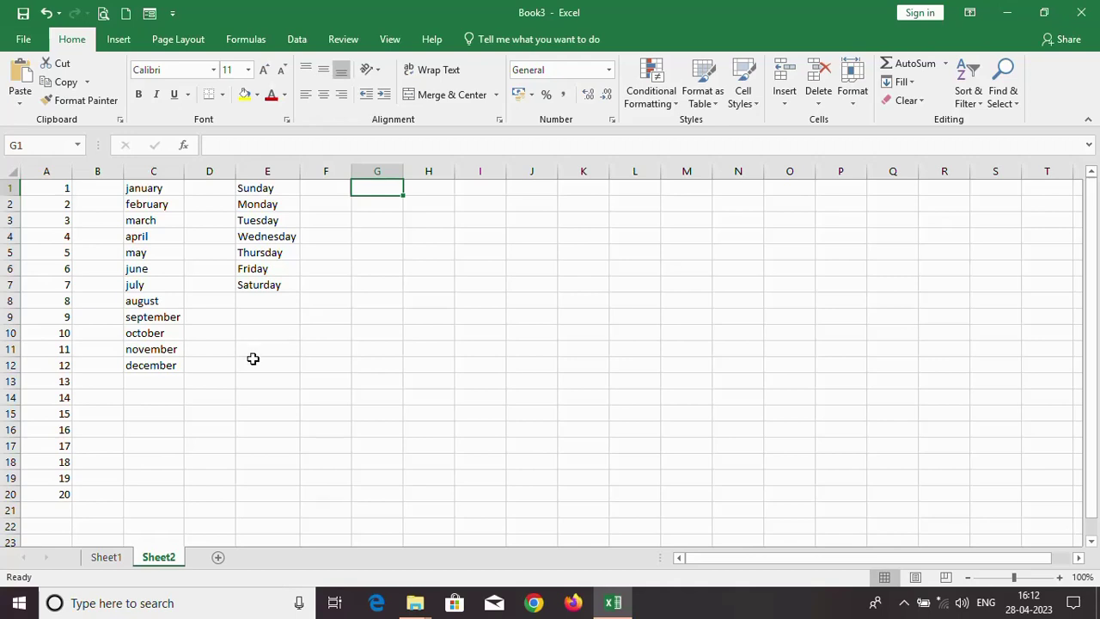
{"action": "type", "text": "ja"}
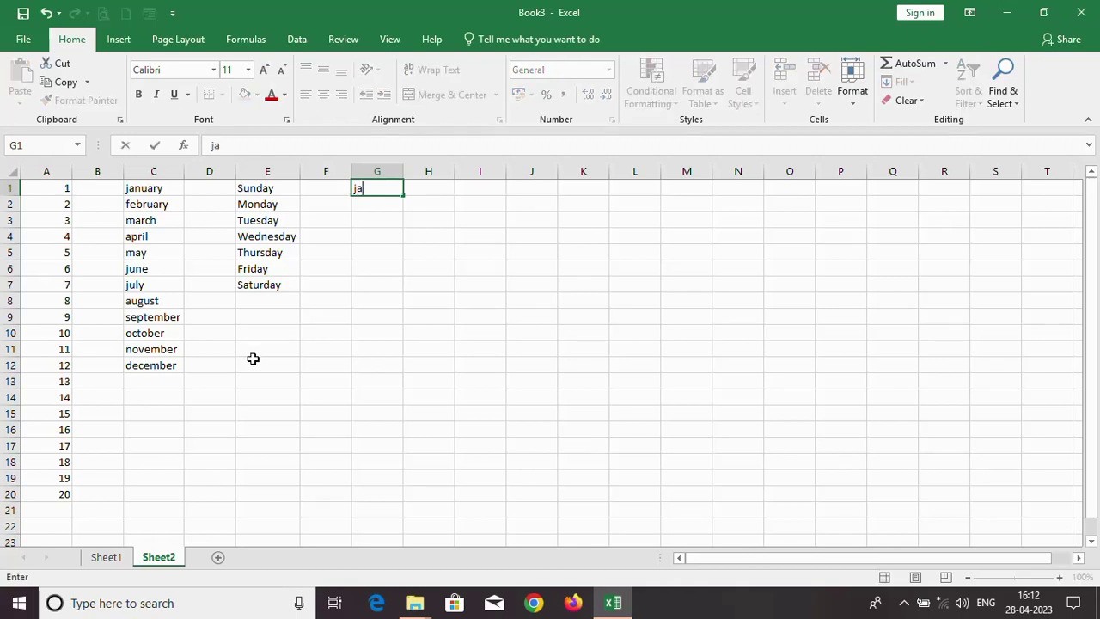
{"action": "type", "text": "n"}
{"action": "left_click", "coordinate": [484, 268]}
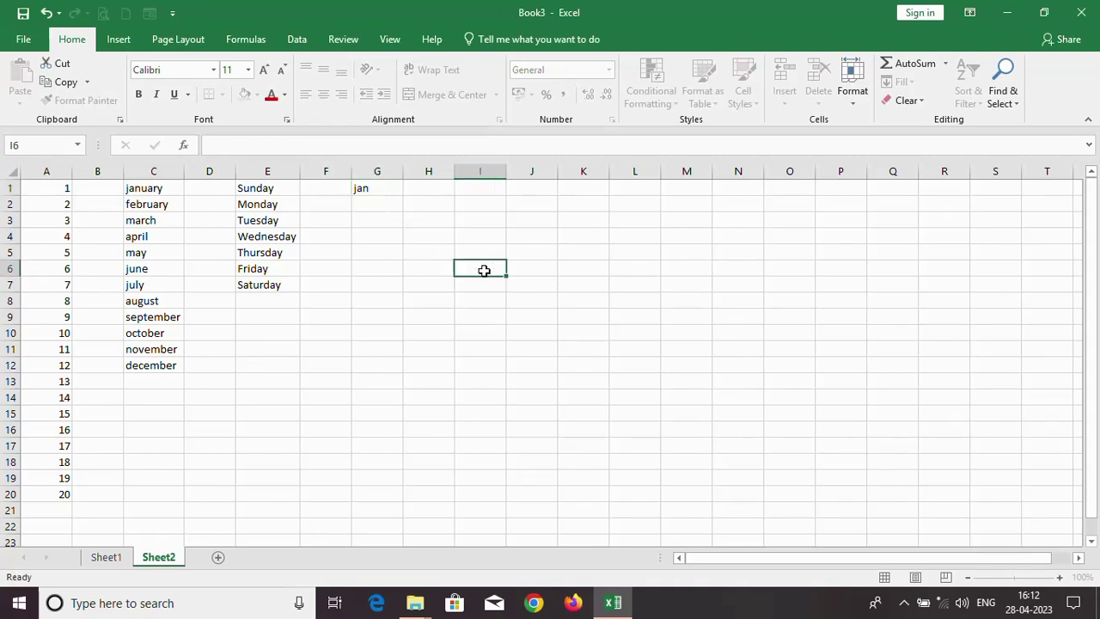
{"action": "left_click", "coordinate": [375, 190]}
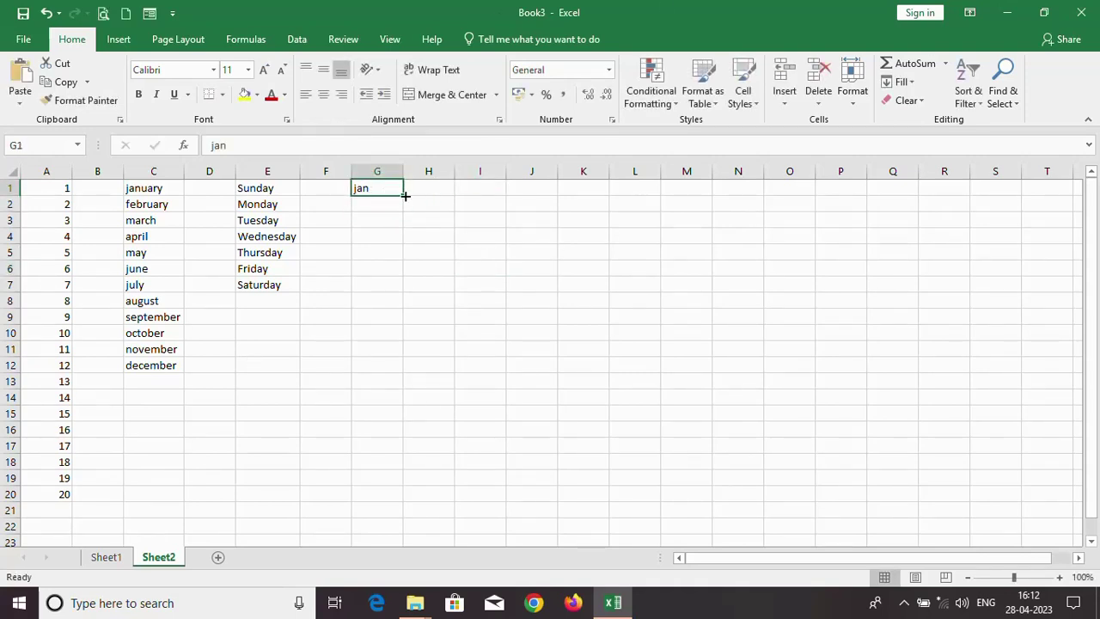
{"action": "left_click_drag", "start_coordinate": [405, 195], "coordinate": [387, 368]}
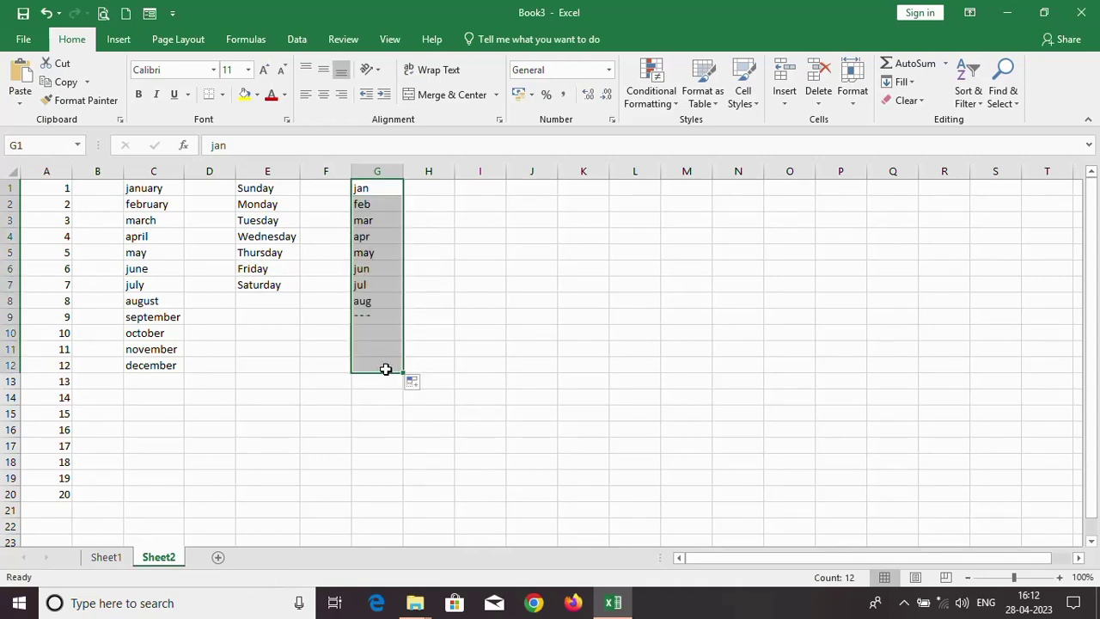
{"action": "left_click", "coordinate": [504, 290]}
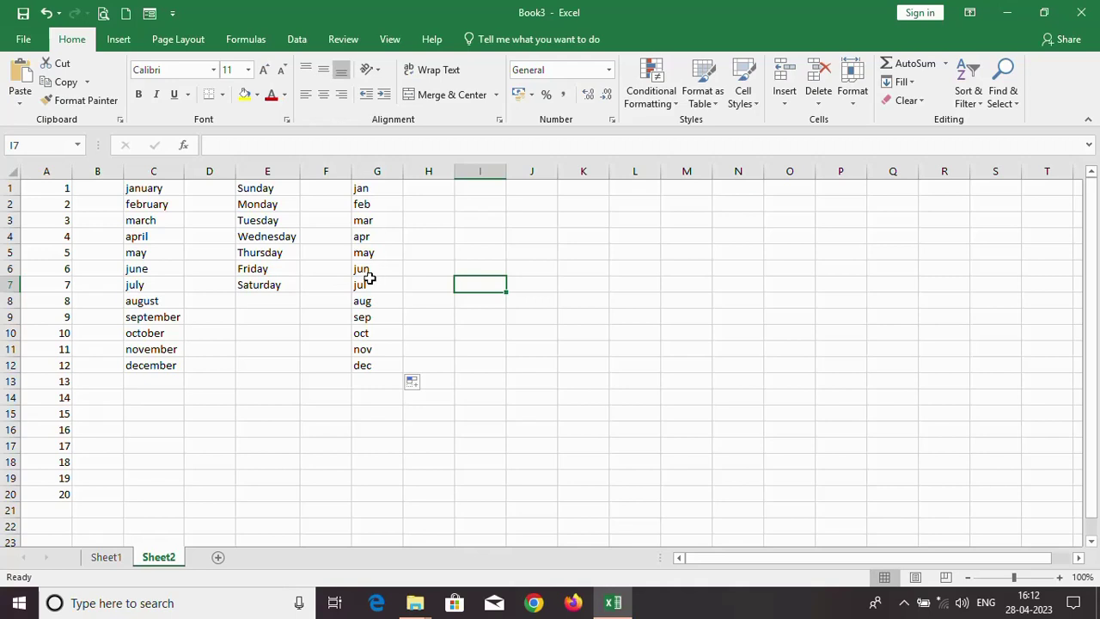
Step: Enter 1 in H1 and 3 in H2 as the start of an odd-number series
{"action": "left_click", "coordinate": [435, 192]}
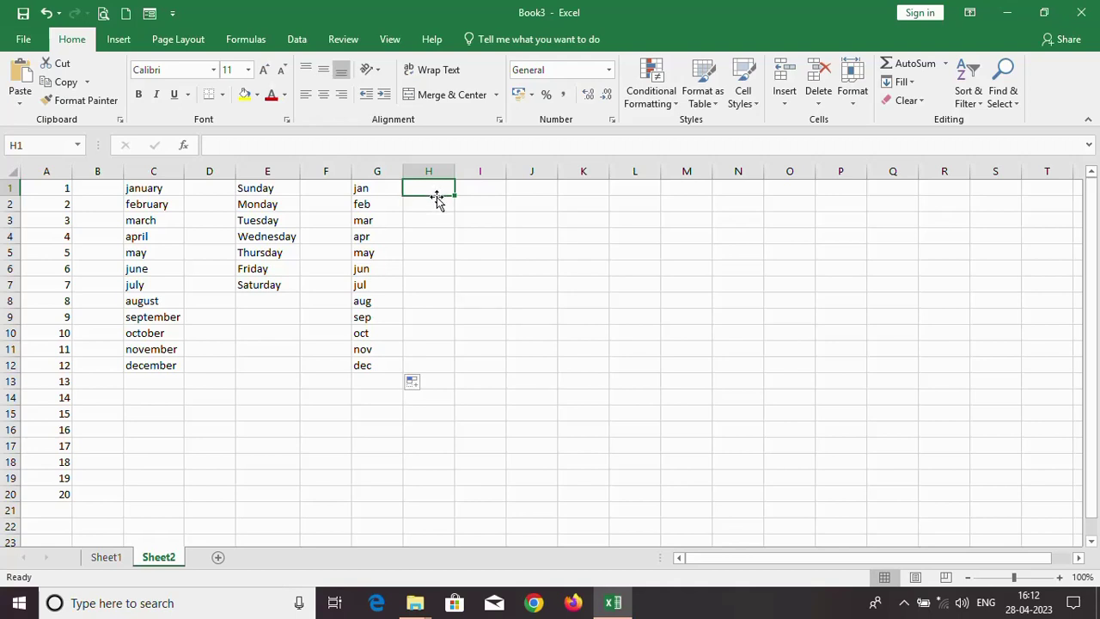
{"action": "type", "text": "1"}
{"action": "key", "text": "Return"}
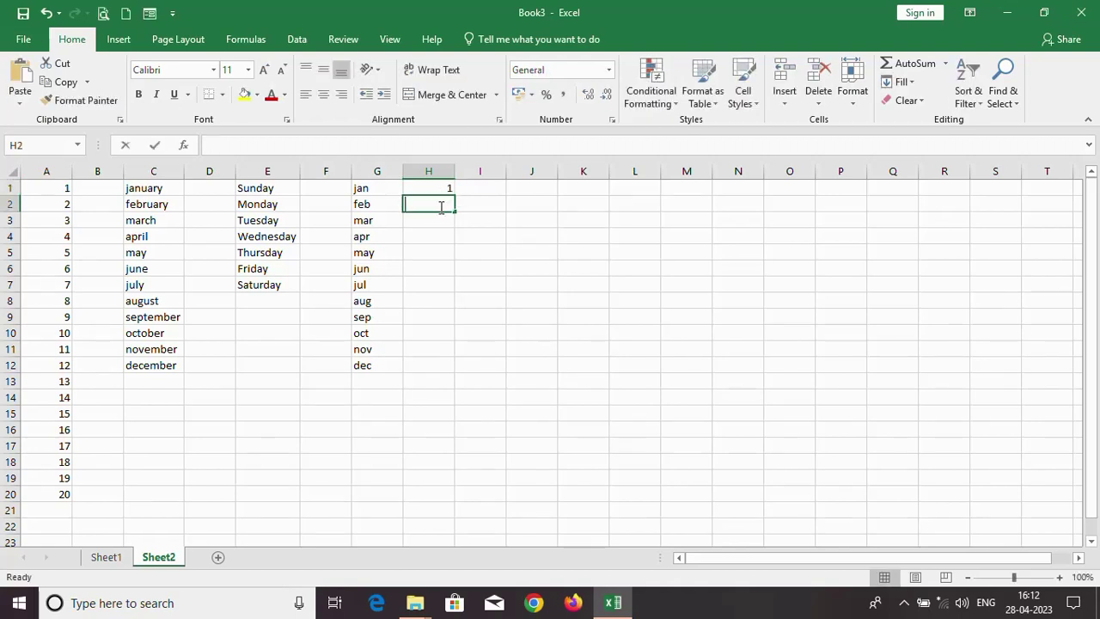
{"action": "type", "text": "2"}
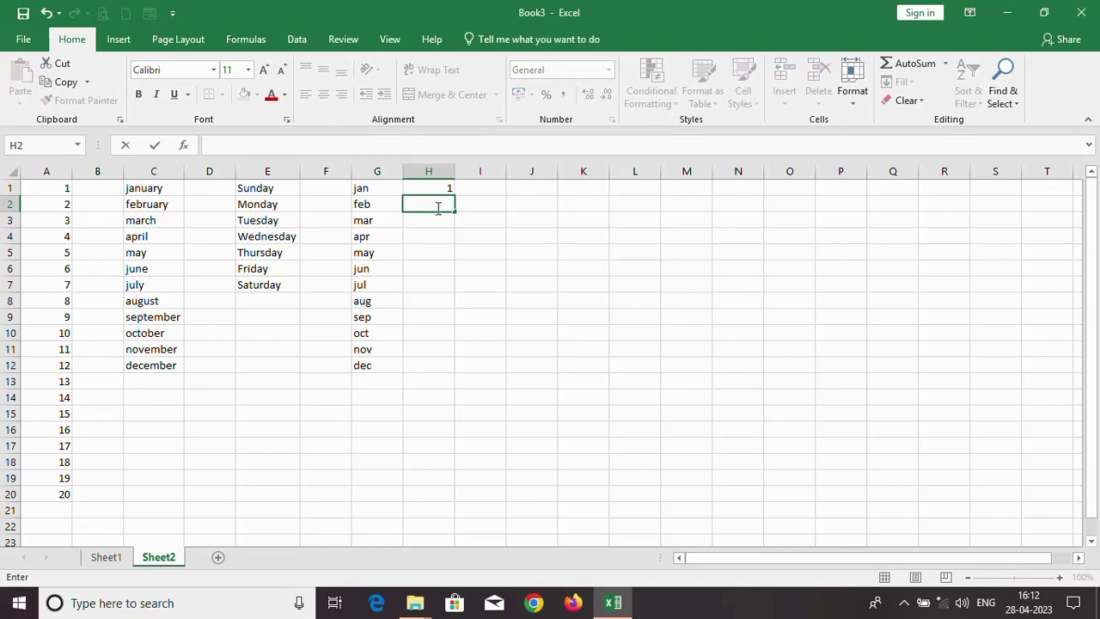
{"action": "type", "text": "3"}
{"action": "left_click", "coordinate": [441, 265]}
Step: Extend the odd-number series from H1:H2 down to H12 with AutoFill
{"action": "left_click", "coordinate": [430, 191]}
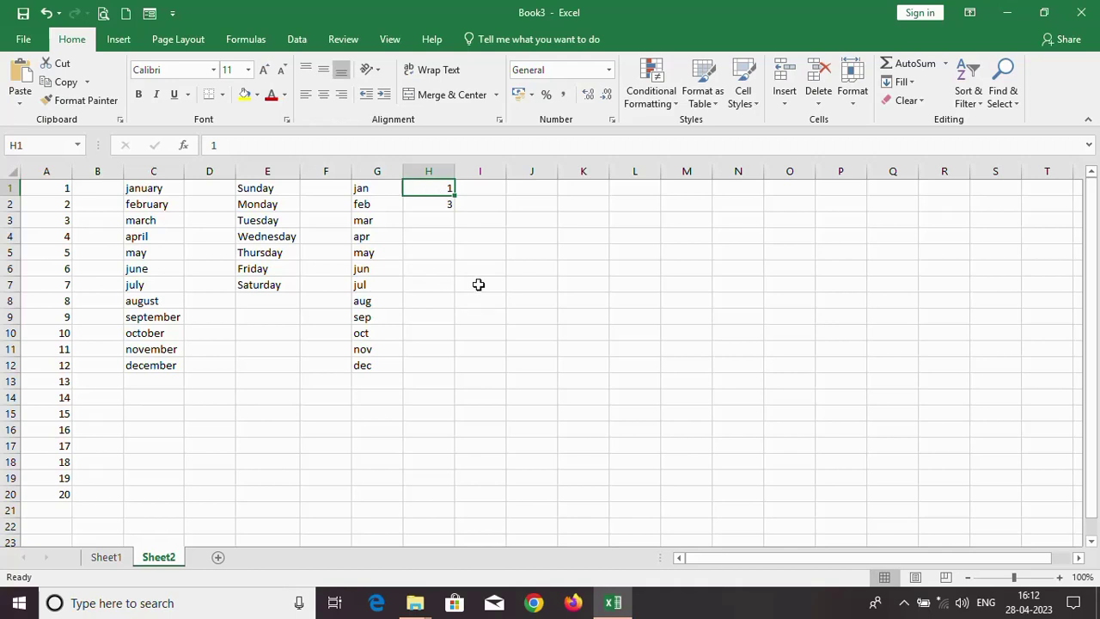
{"action": "left_click", "coordinate": [478, 285]}
{"action": "left_click", "coordinate": [415, 189]}
{"action": "left_click", "coordinate": [494, 233]}
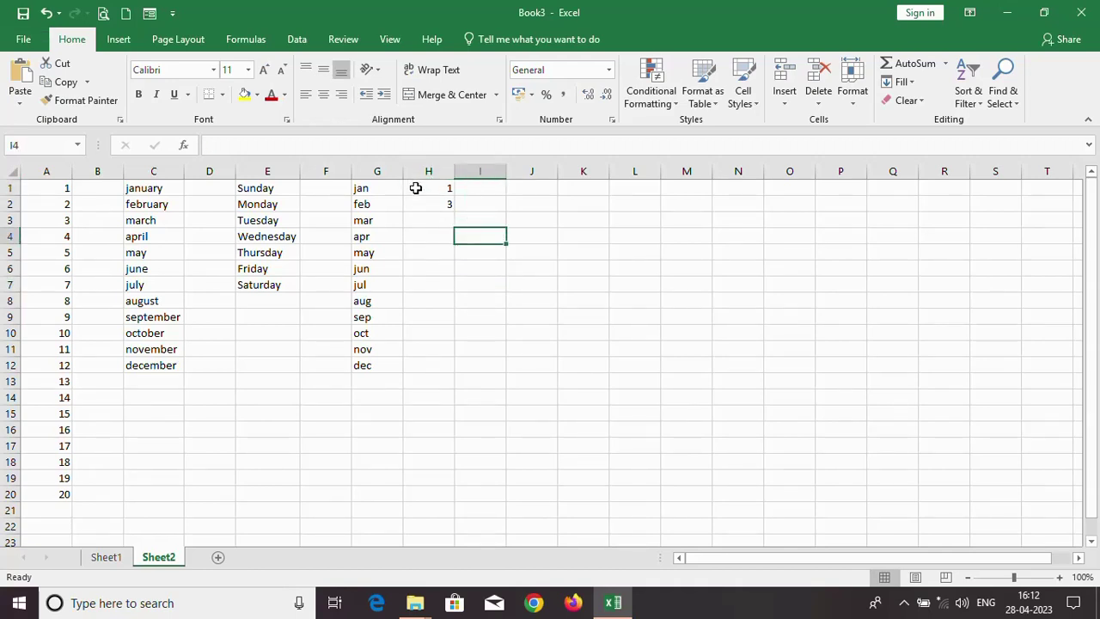
{"action": "left_click_drag", "start_coordinate": [416, 188], "coordinate": [440, 363]}
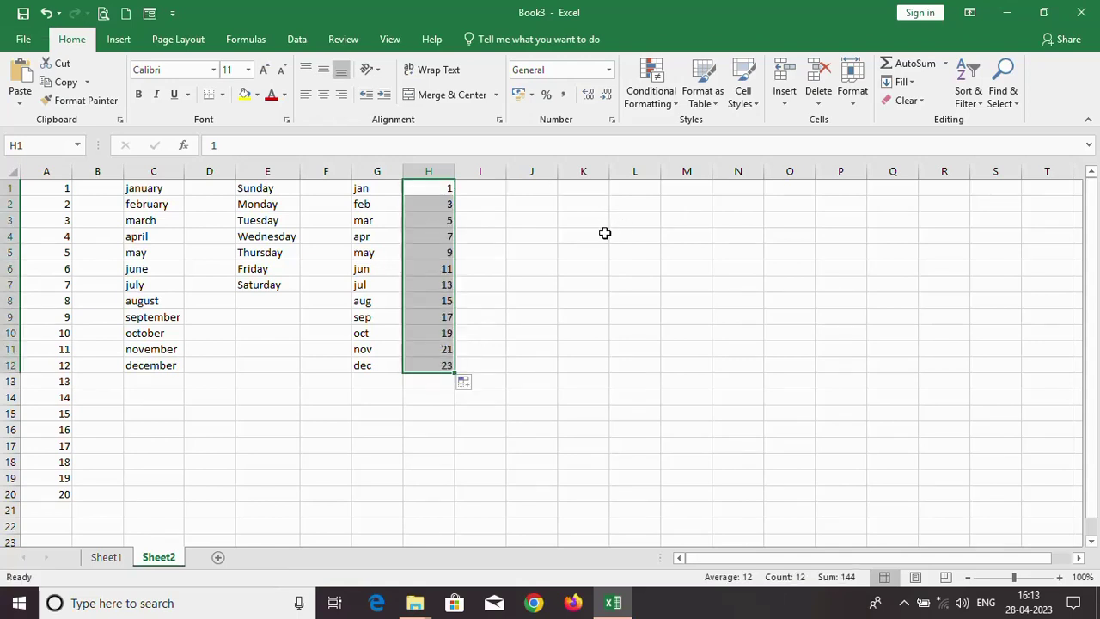
{"action": "left_click", "coordinate": [503, 224]}
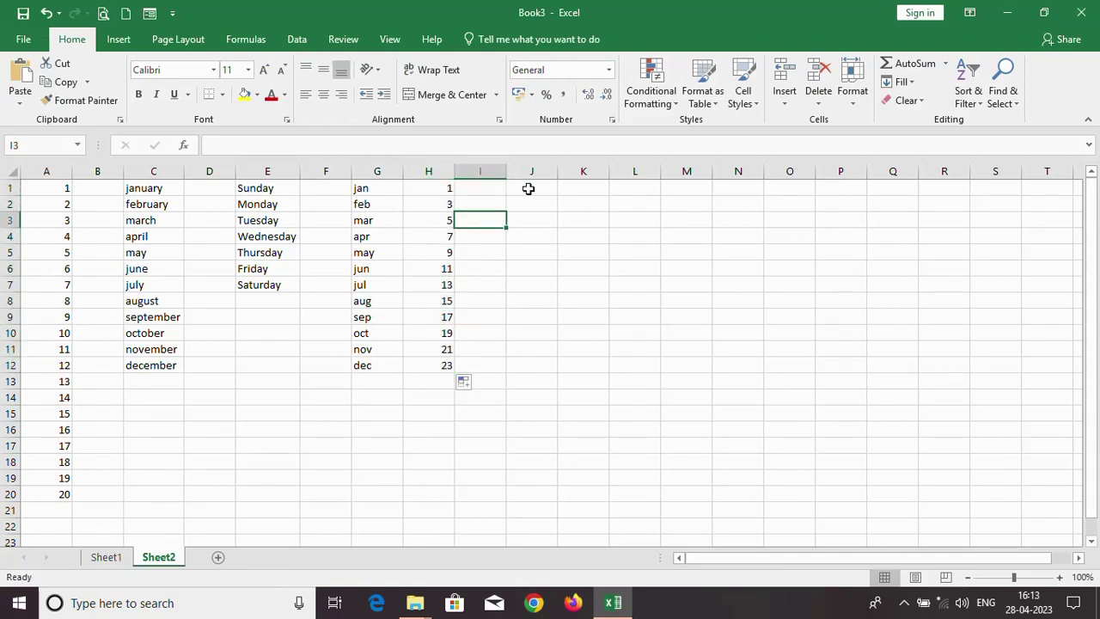
Step: Enter 2 in J1 and 4 in J2 as the start of an even-number series
{"action": "left_click", "coordinate": [527, 189]}
{"action": "type", "text": "2"}
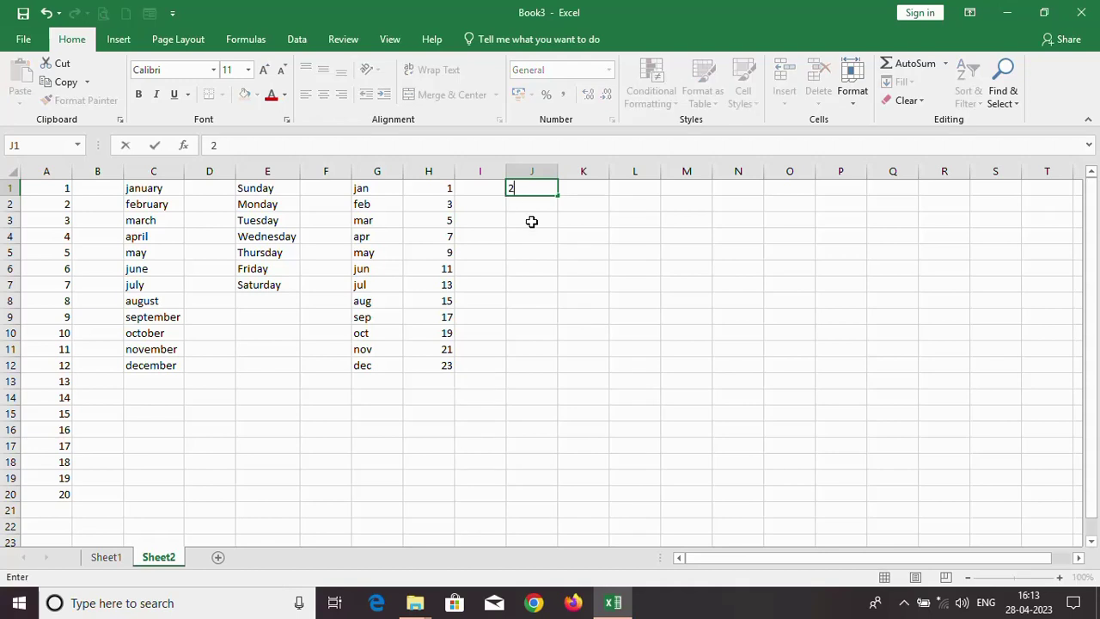
{"action": "left_click", "coordinate": [529, 202]}
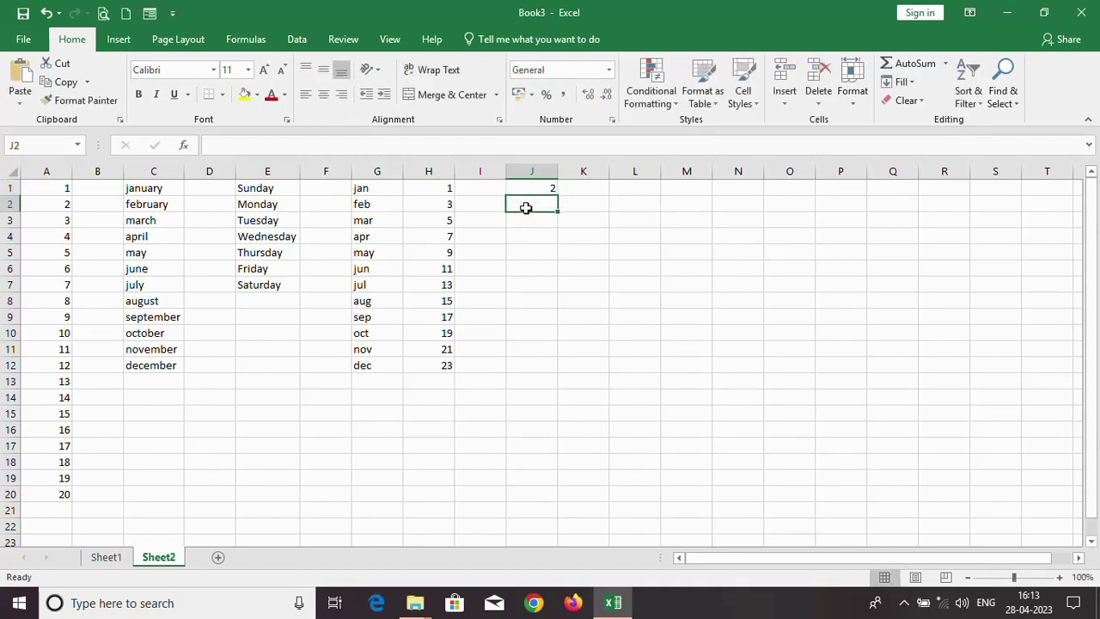
{"action": "type", "text": "4"}
{"action": "key", "text": "Return"}
{"action": "left_click", "coordinate": [550, 255]}
Step: Extend the even-number series from J1:J2 down to J12 with AutoFill
{"action": "left_click", "coordinate": [526, 188]}
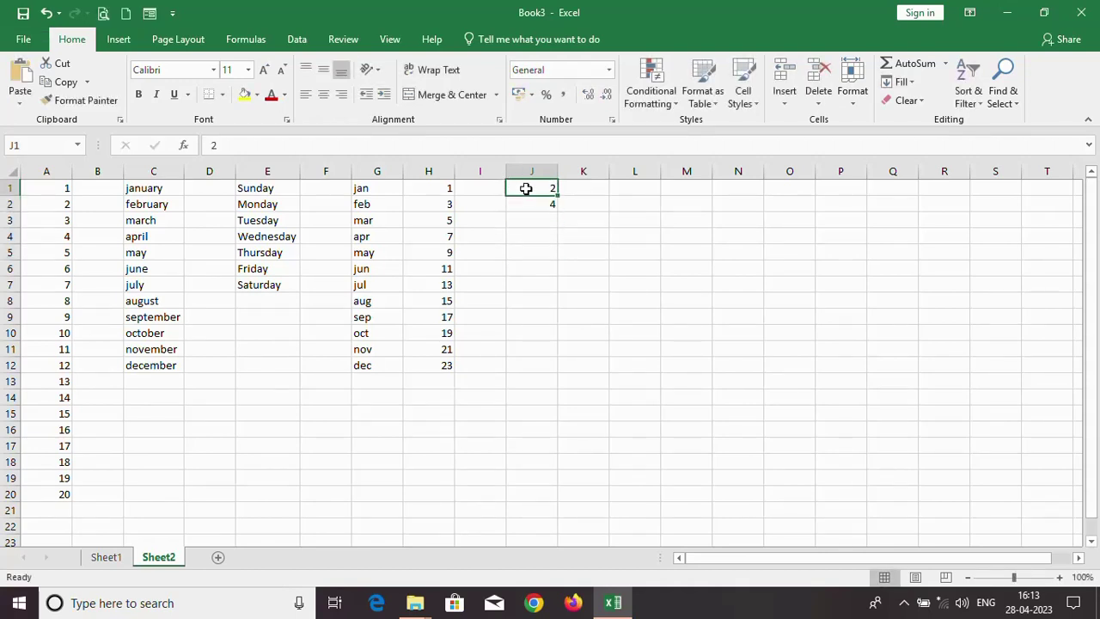
{"action": "left_click", "coordinate": [571, 236]}
{"action": "left_click", "coordinate": [596, 251]}
{"action": "left_click", "coordinate": [533, 189]}
{"action": "left_click", "coordinate": [636, 300]}
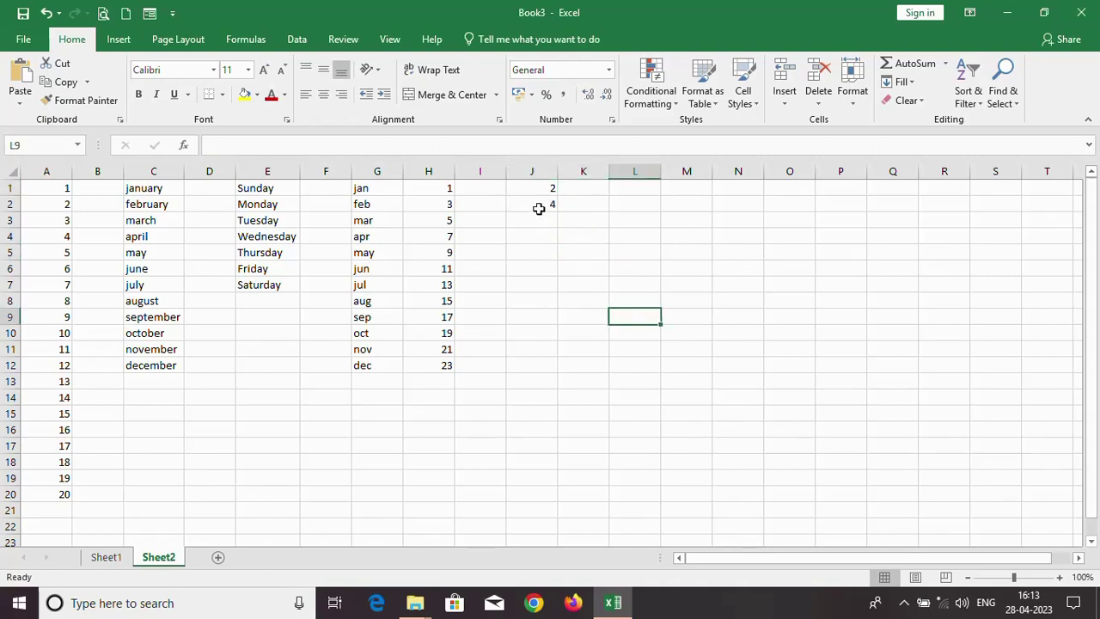
{"action": "left_click", "coordinate": [528, 187]}
{"action": "left_click_drag", "start_coordinate": [528, 187], "coordinate": [551, 360]}
{"action": "left_click", "coordinate": [647, 361]}
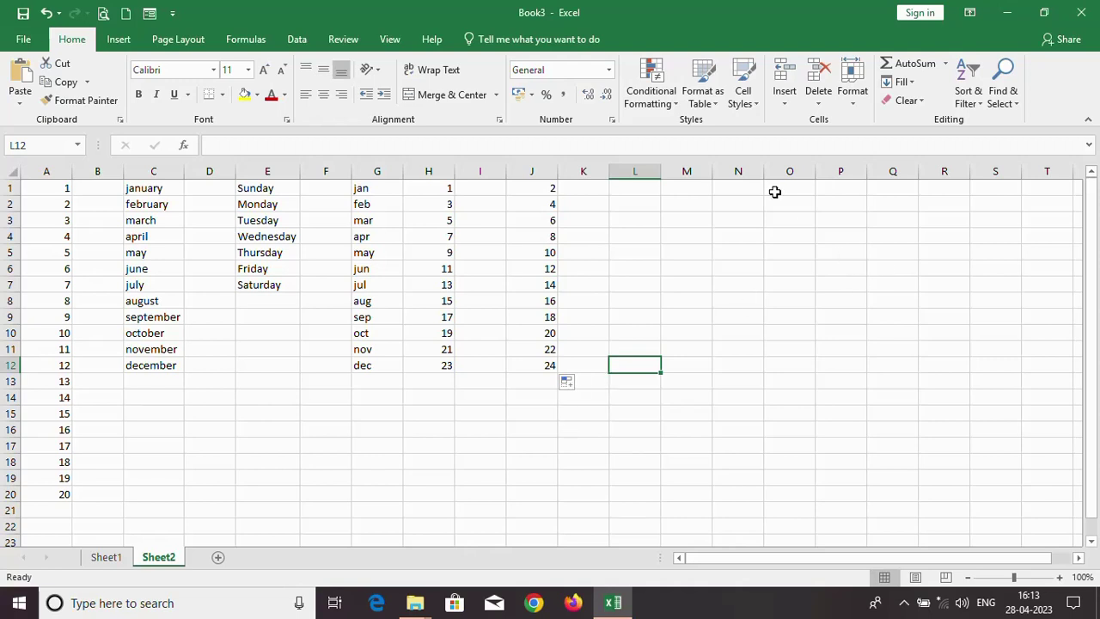
{"action": "left_click", "coordinate": [702, 190]}
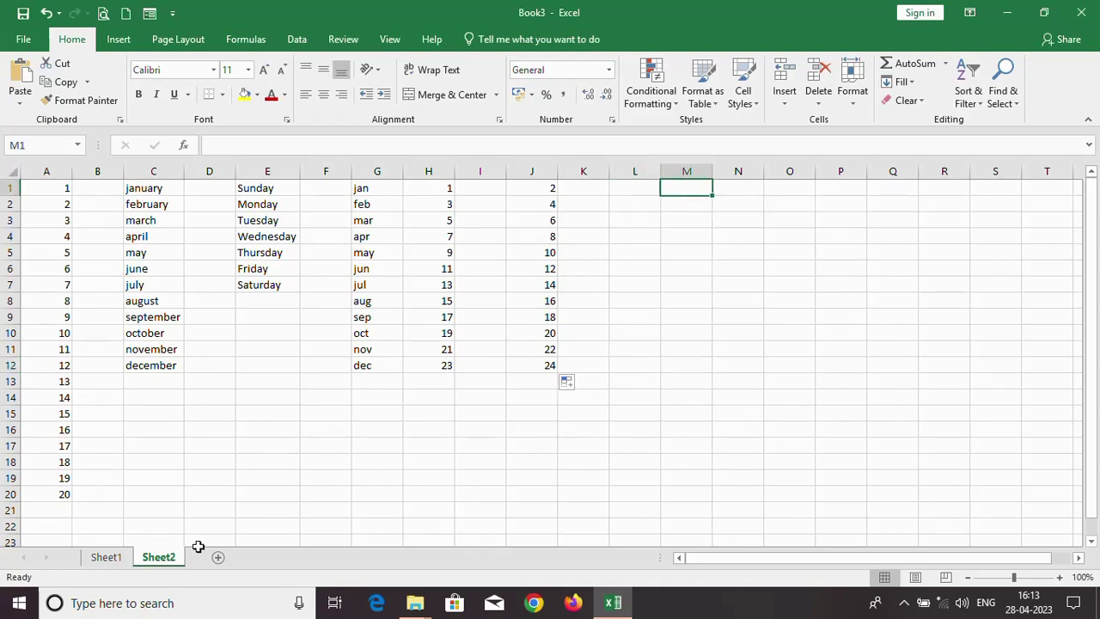
Step: Enter the heading date in M1 and the start date 01/01/2023 in M2
{"action": "type", "text": "date"}
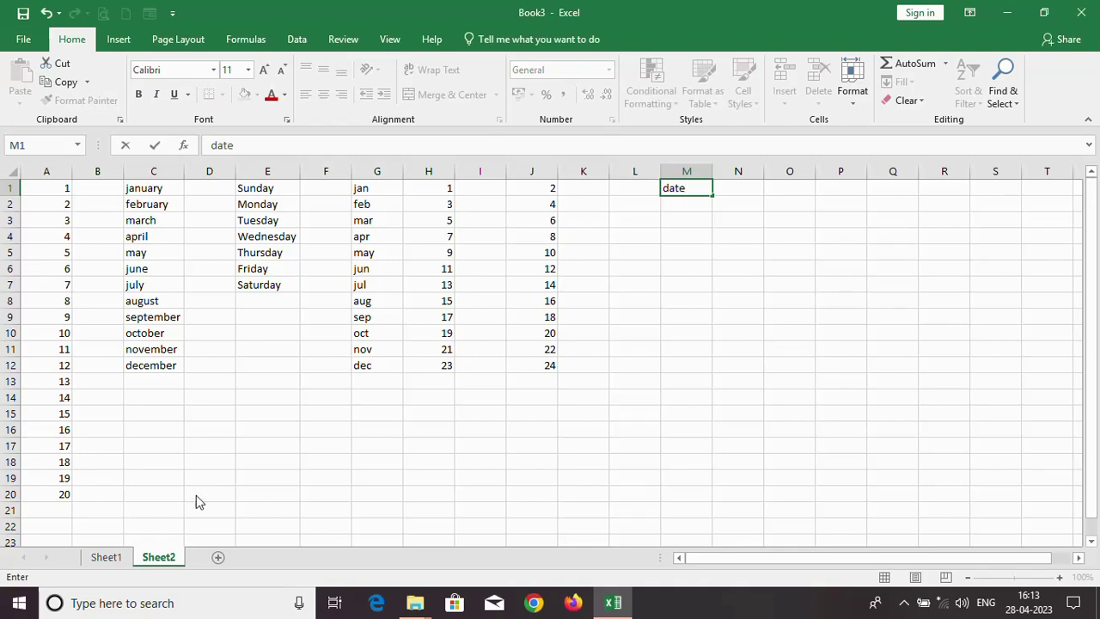
{"action": "left_click", "coordinate": [678, 205]}
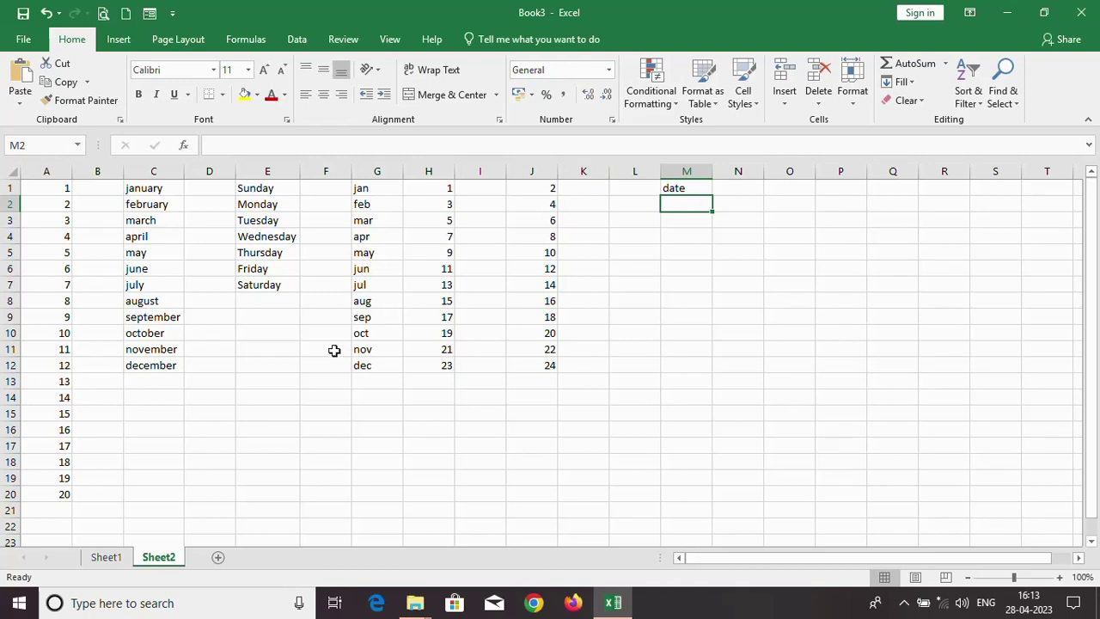
{"action": "type", "text": "01"}
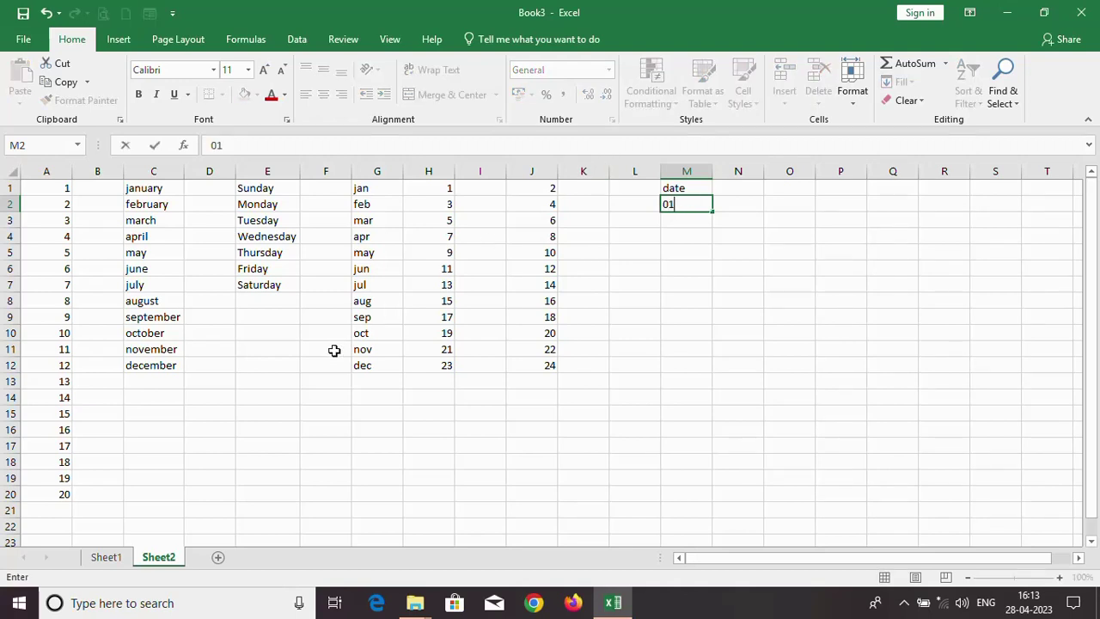
{"action": "type", "text": "/01/2023"}
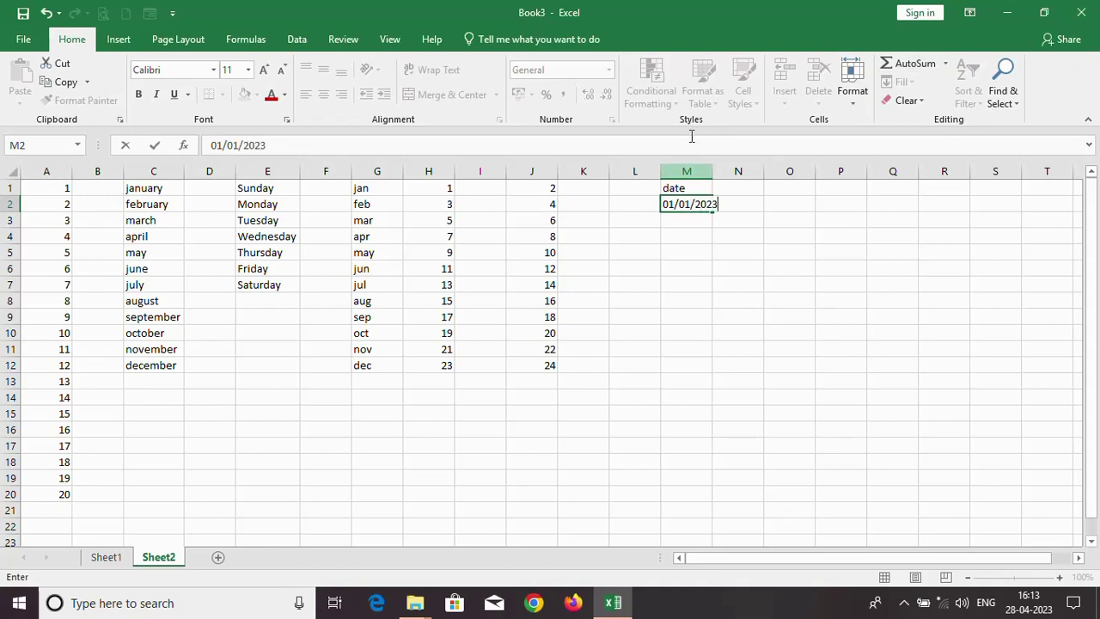
Step: Fit column M's width to its contents and select the start date in M2
{"action": "left_click", "coordinate": [712, 171]}
{"action": "double_click", "coordinate": [713, 171]}
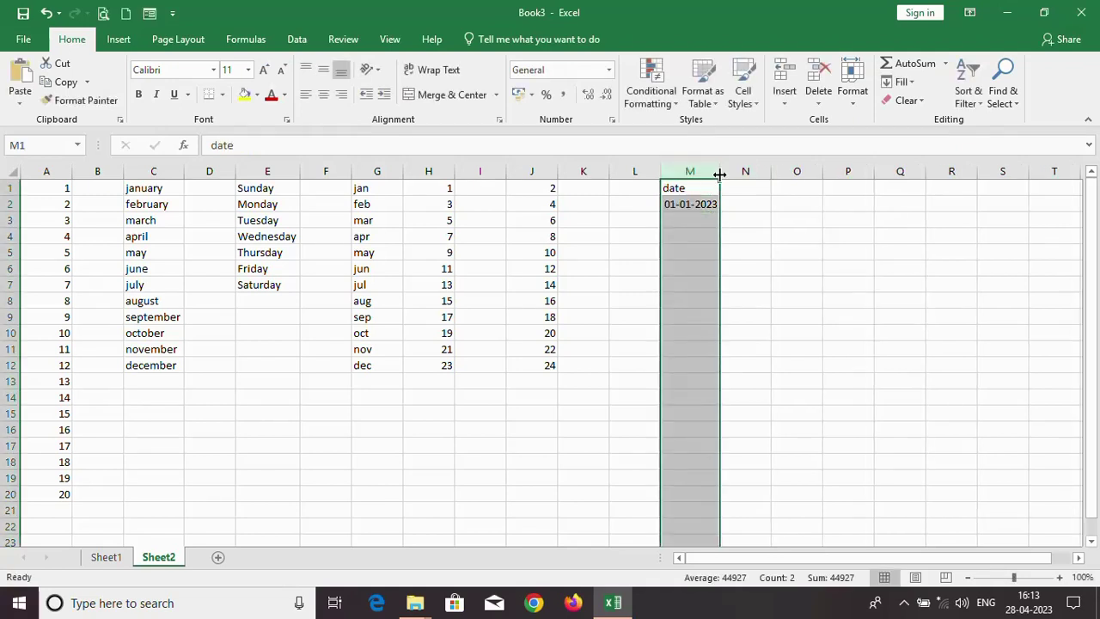
{"action": "left_click", "coordinate": [702, 259]}
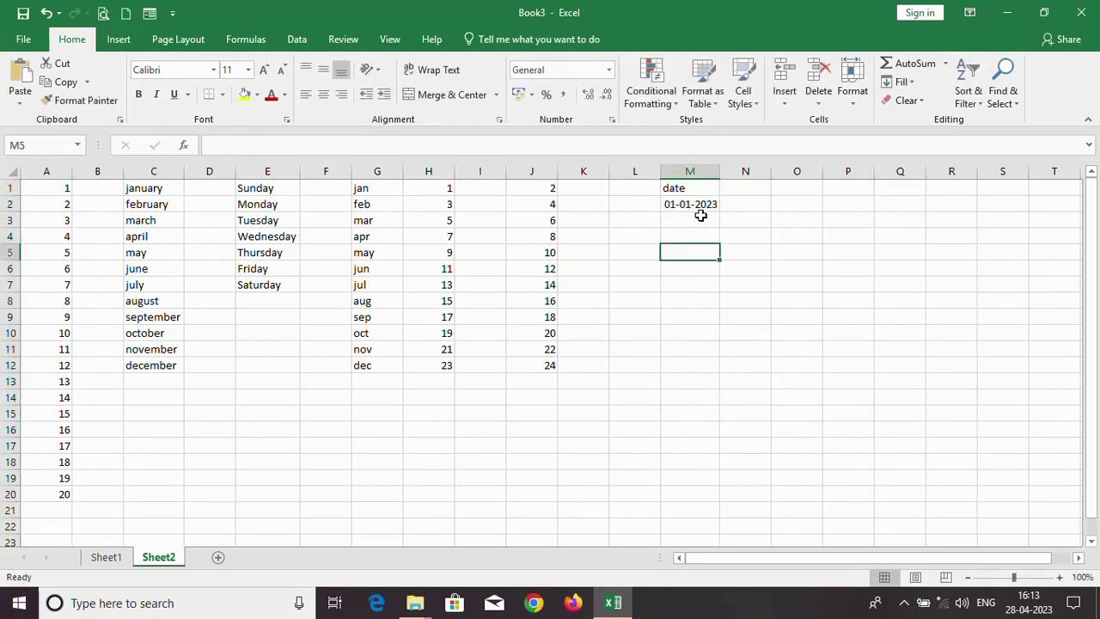
{"action": "left_click", "coordinate": [702, 218]}
{"action": "left_click", "coordinate": [710, 204]}
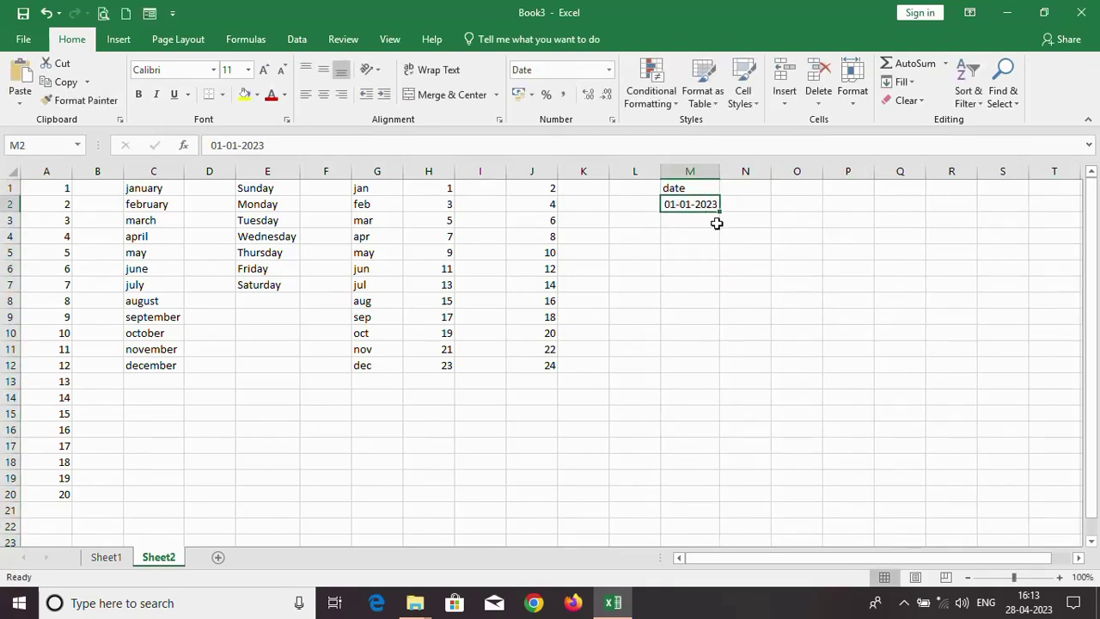
Step: Try to fill a daily date series in rows from M2 with stop value 31/12/2023, and undo the fill
{"action": "left_click", "coordinate": [909, 83]}
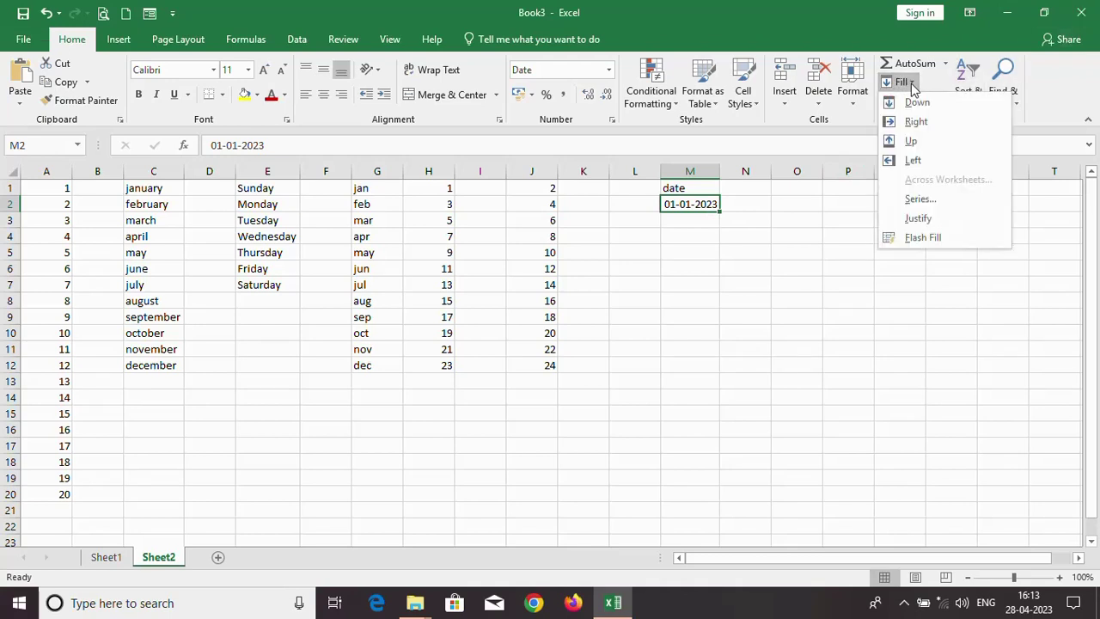
{"action": "left_click", "coordinate": [932, 200]}
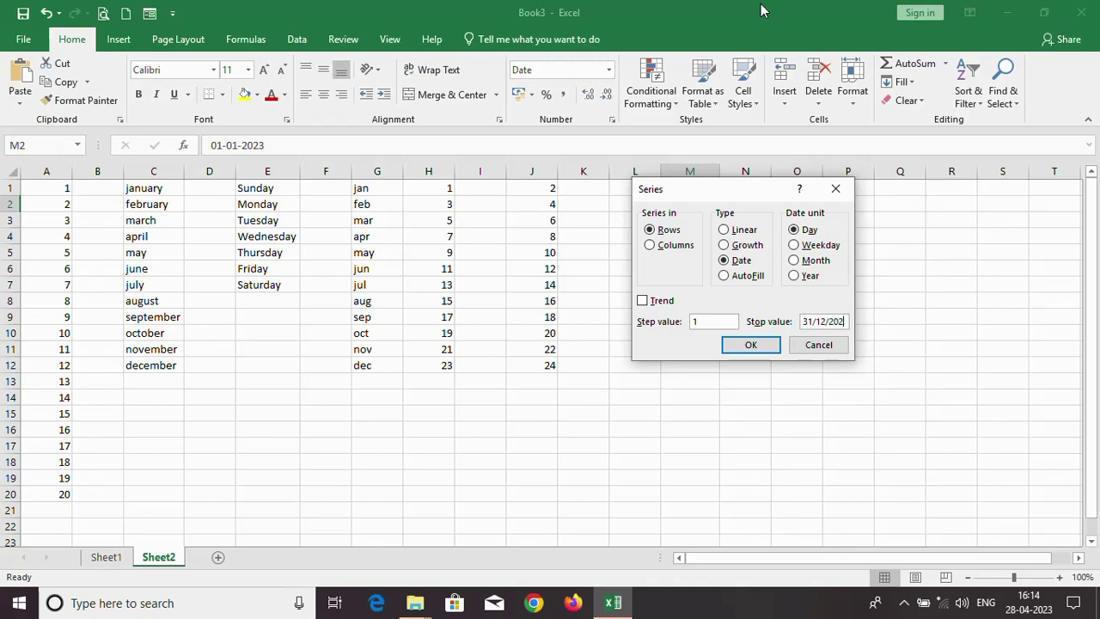
{"action": "type", "text": "3"}
{"action": "left_click", "coordinate": [761, 347]}
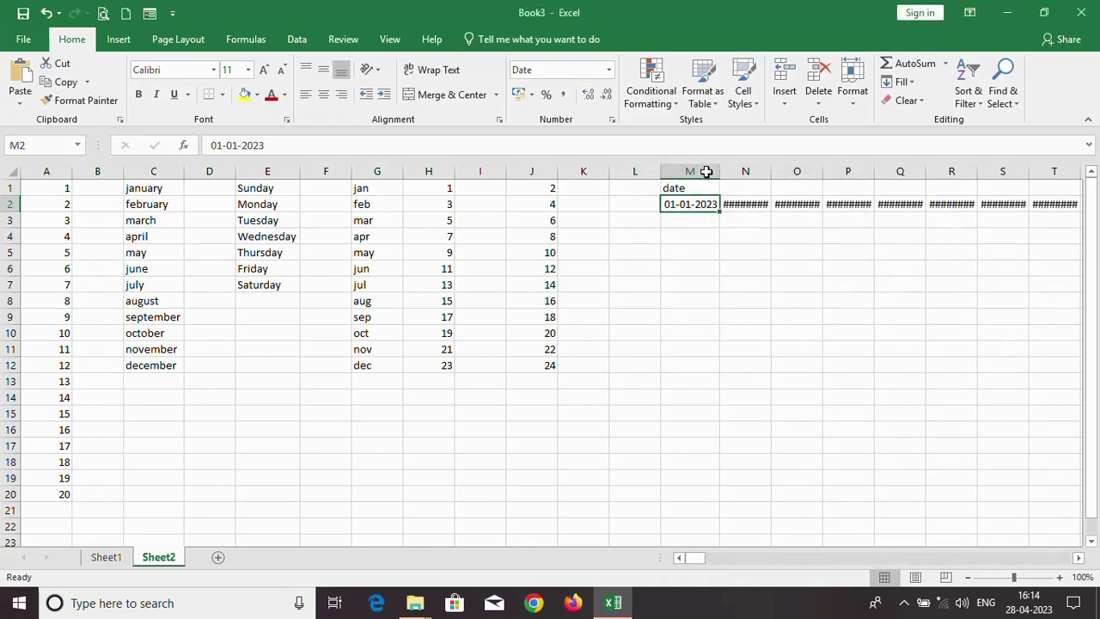
{"action": "left_click", "coordinate": [46, 13]}
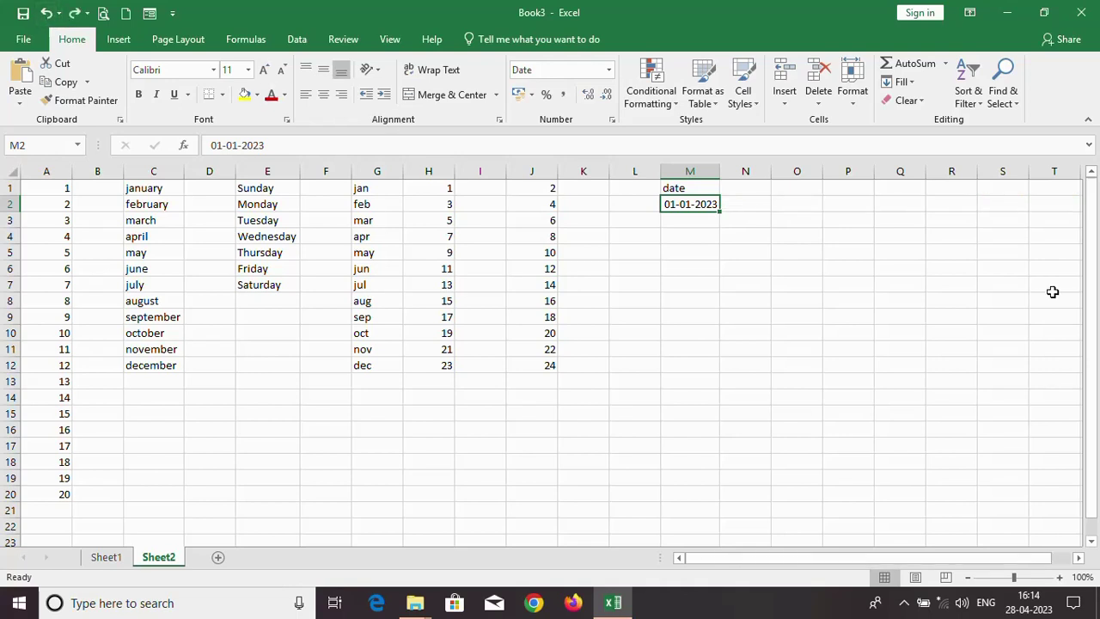
Step: Fill a daily date series in columns from M2 with step value 1 and stop value 31/12/2023
{"action": "left_click", "coordinate": [901, 81]}
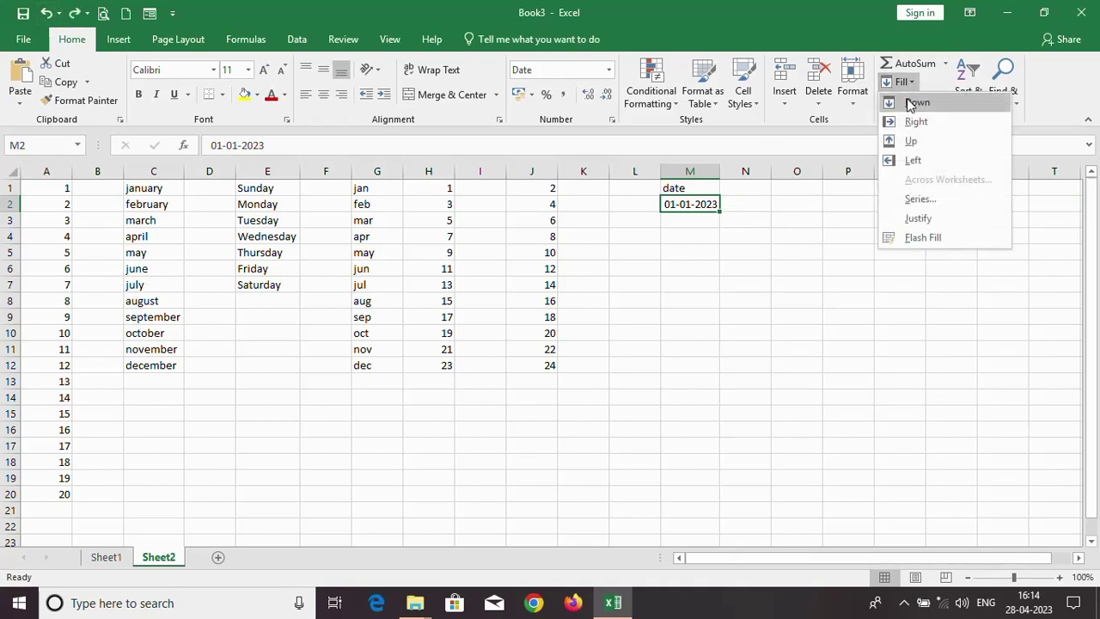
{"action": "left_click", "coordinate": [933, 204]}
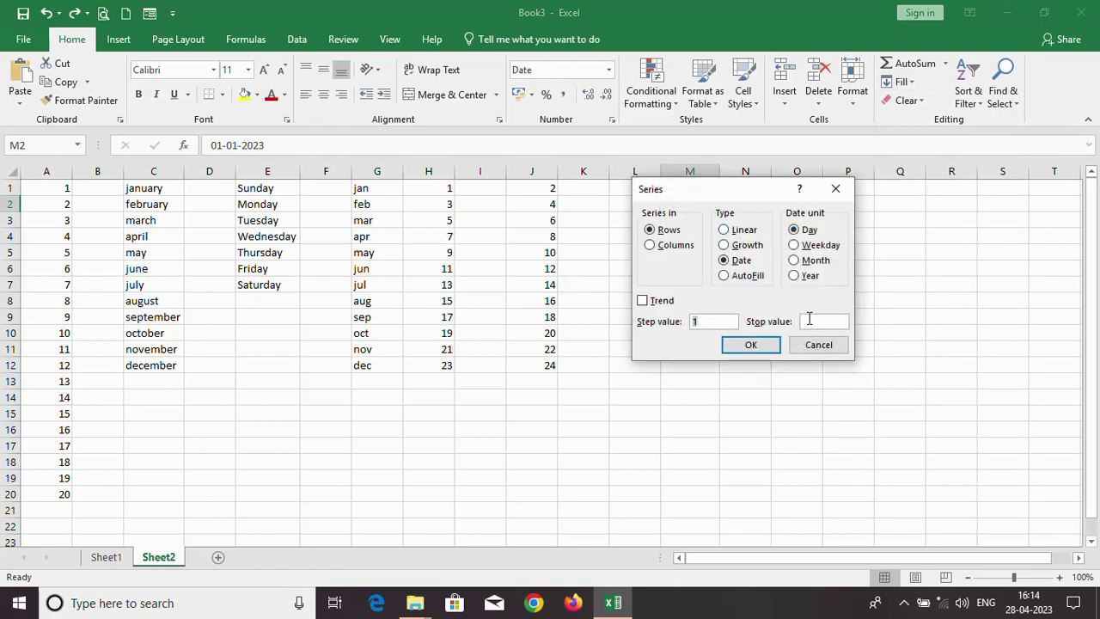
{"action": "left_click", "coordinate": [652, 247]}
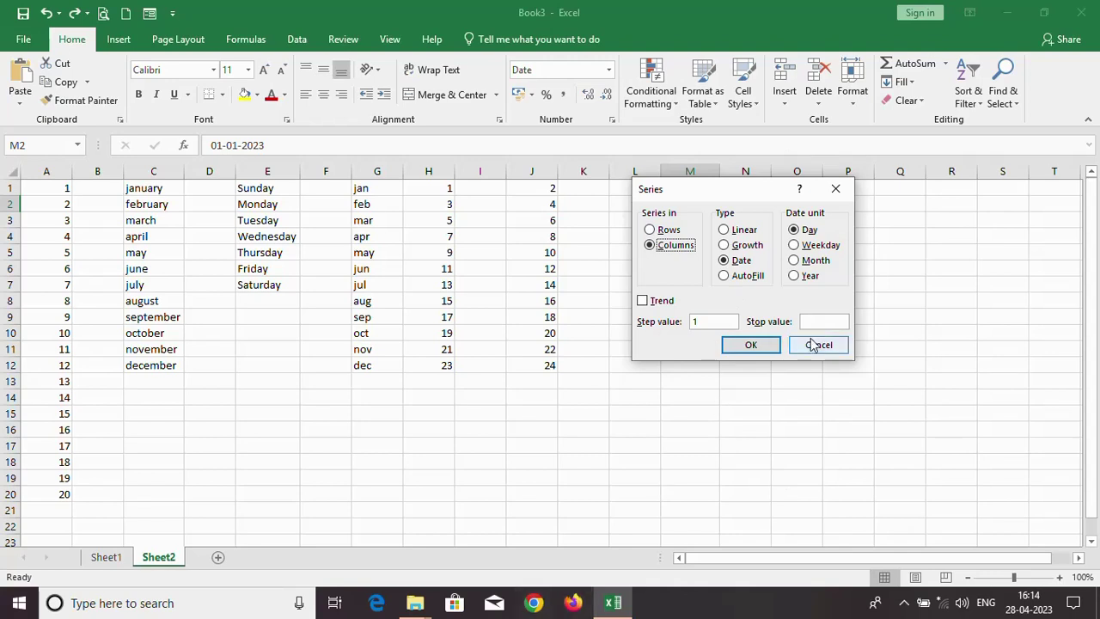
{"action": "left_click", "coordinate": [825, 322]}
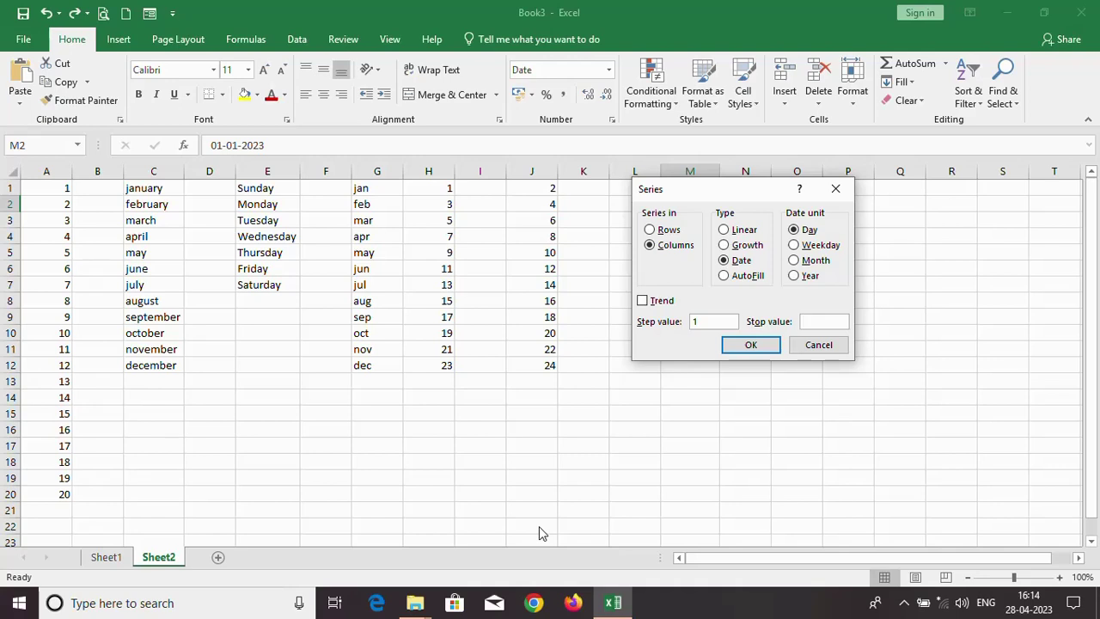
{"action": "type", "text": "31"}
{"action": "type", "text": "/12/2023"}
{"action": "left_click", "coordinate": [750, 344]}
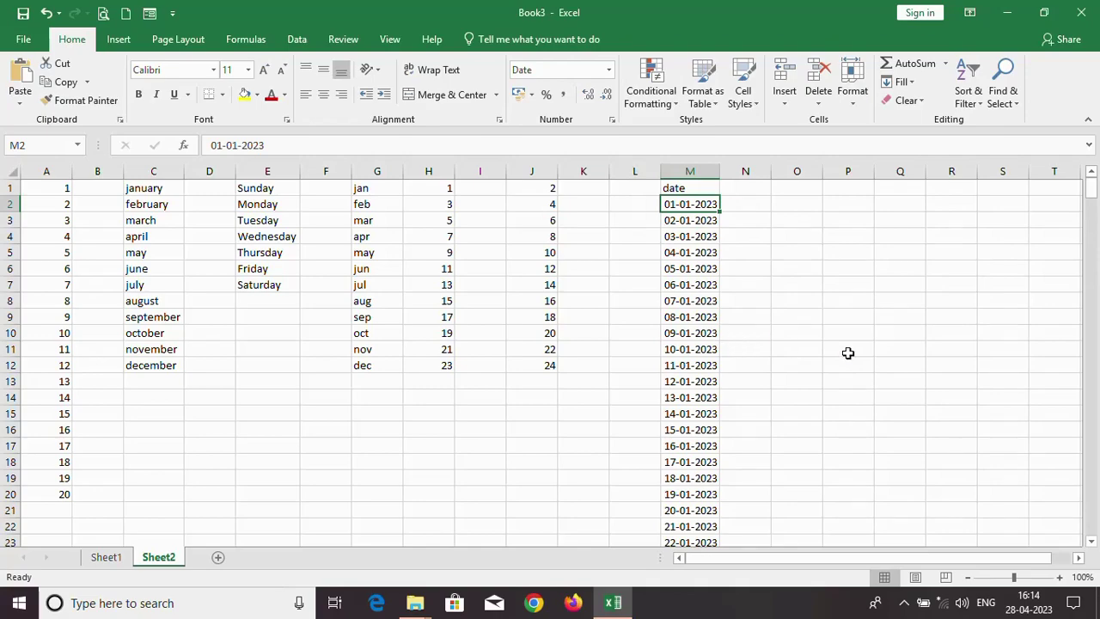
Step: Check the filled dates in column M down to the last entry and return to the start of the sheet
{"action": "scroll", "coordinate": [638, 459], "scroll_direction": "down", "scroll_amount": 4}
{"action": "scroll", "coordinate": [688, 456], "scroll_direction": "down", "scroll_amount": 4}
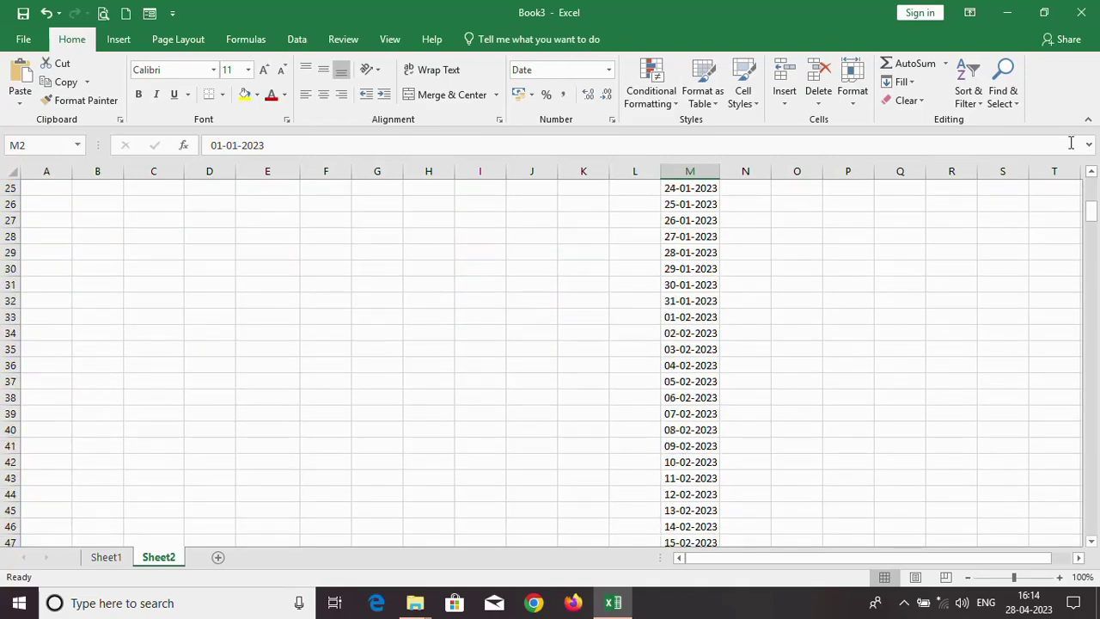
{"action": "left_click_drag", "start_coordinate": [1093, 221], "coordinate": [1081, 561]}
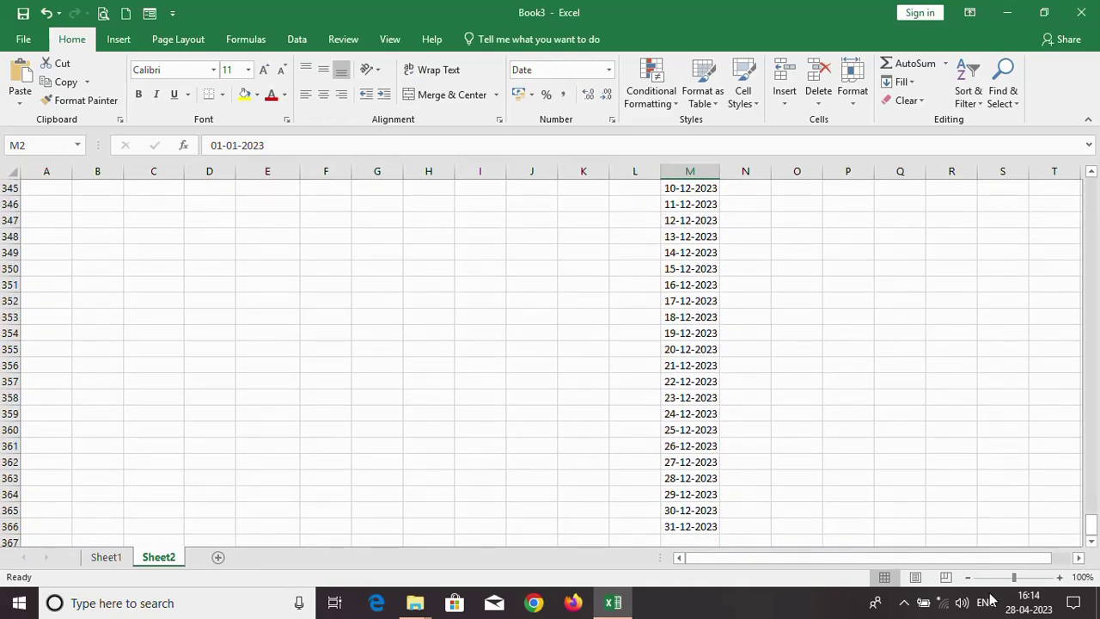
{"action": "left_click", "coordinate": [693, 531]}
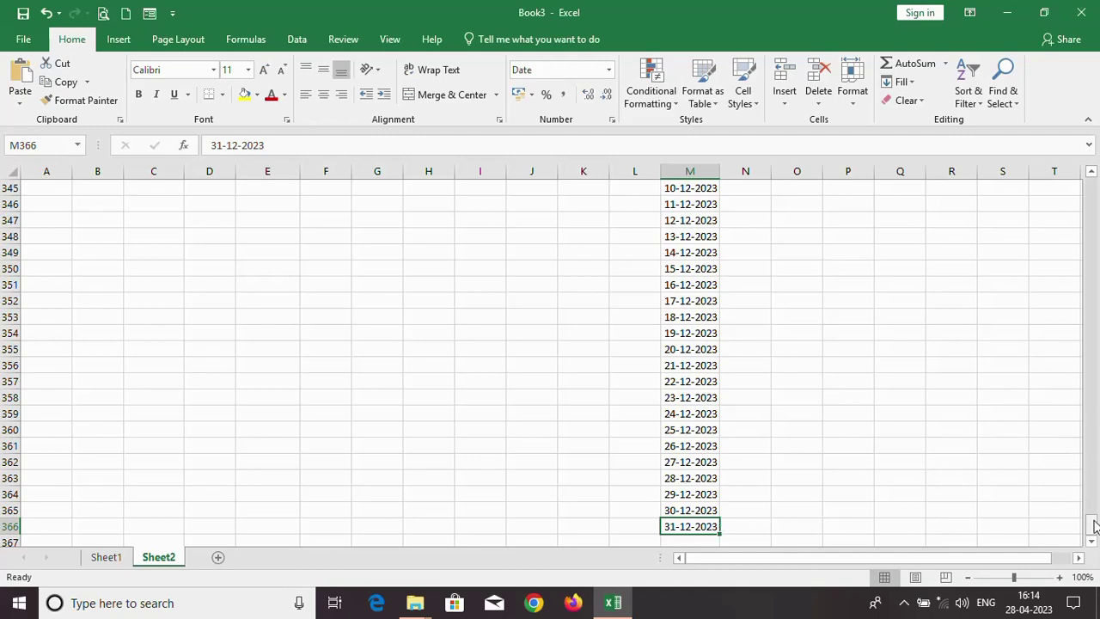
{"action": "left_click_drag", "start_coordinate": [1093, 526], "coordinate": [1093, 159]}
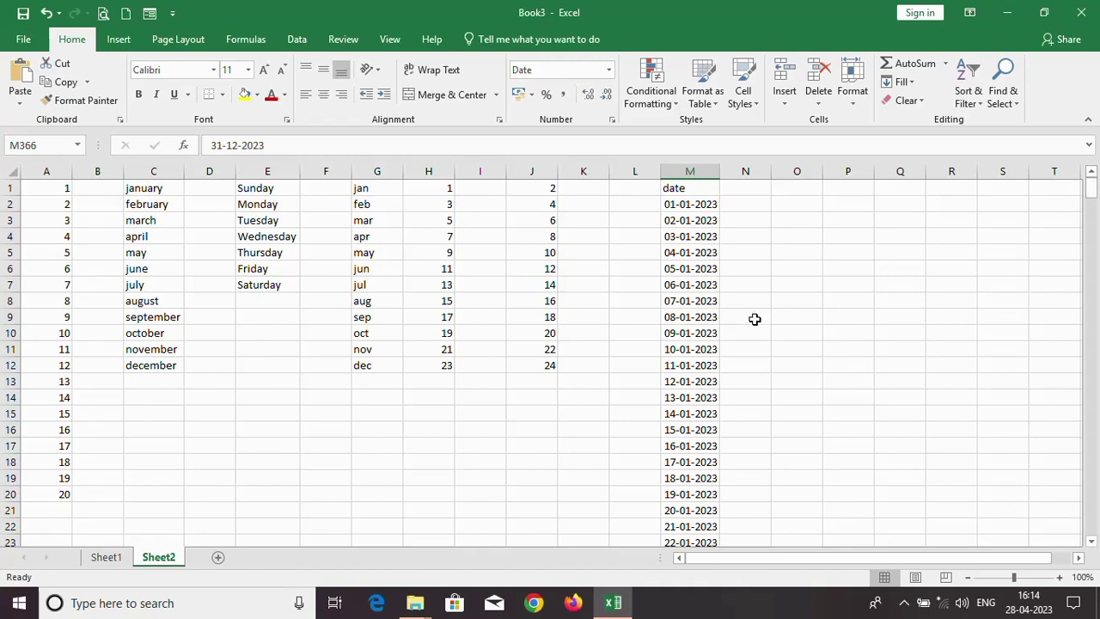